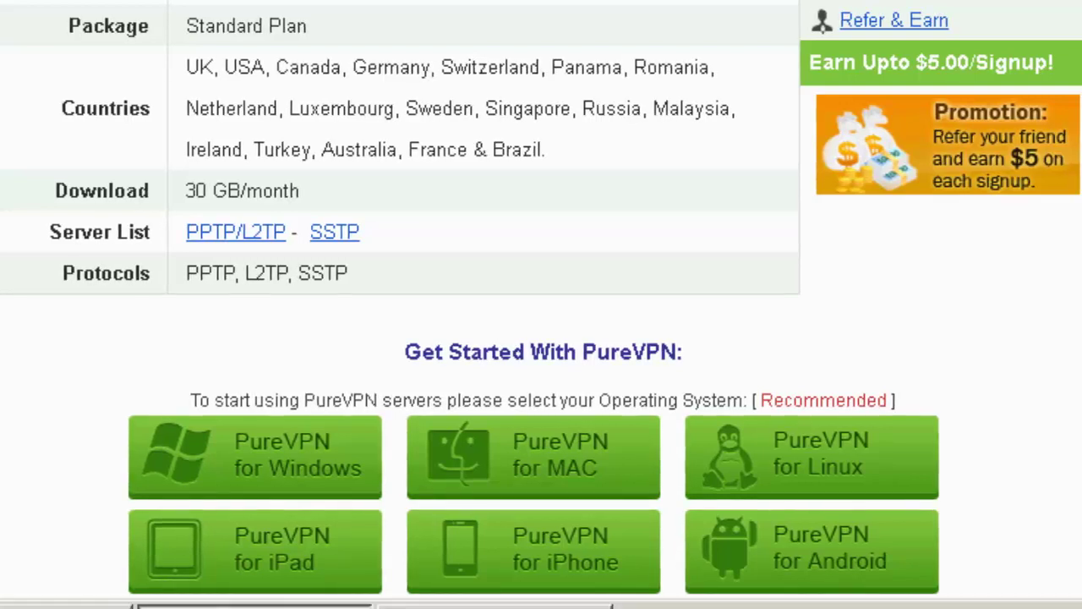
Scroll the PureVPN welcome email down to the Standard Plan download options
scroll(541, 298, "down", 1)
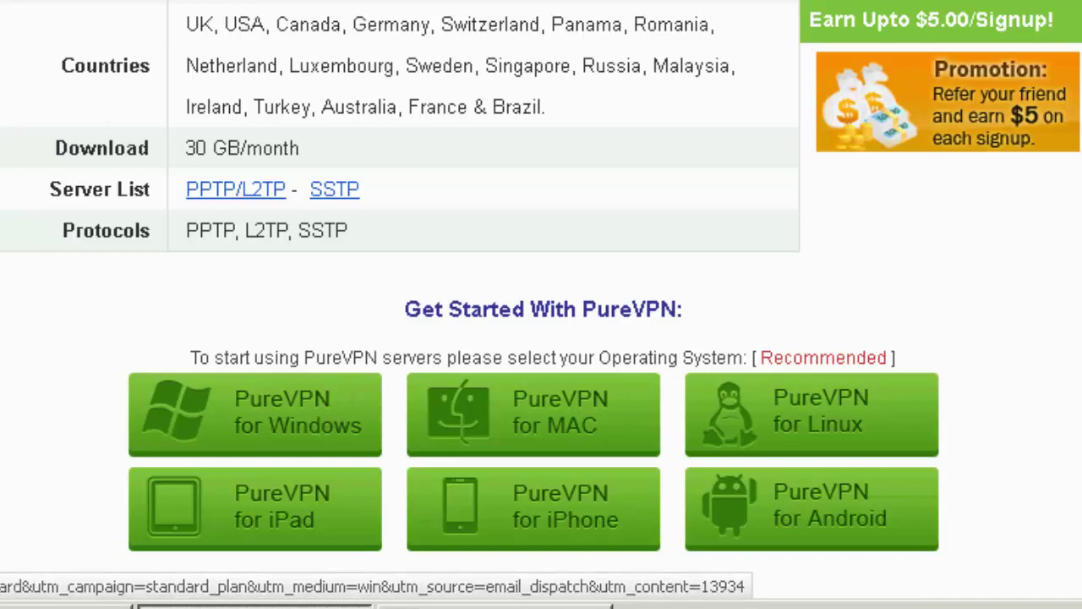
left_click(288, 415)
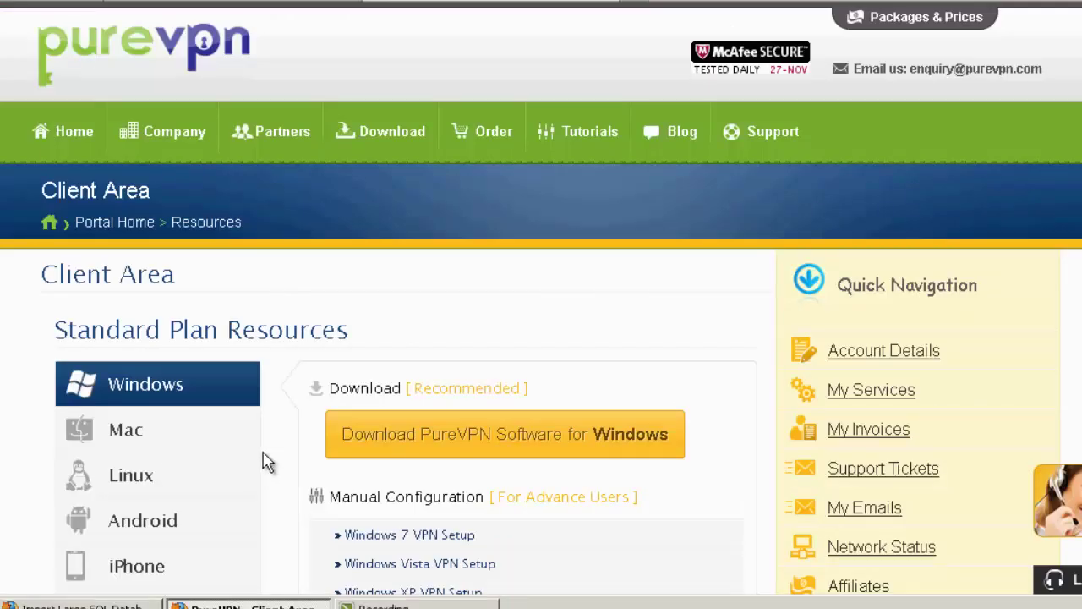
left_click(262, 430)
scroll(541, 338, "down", 3)
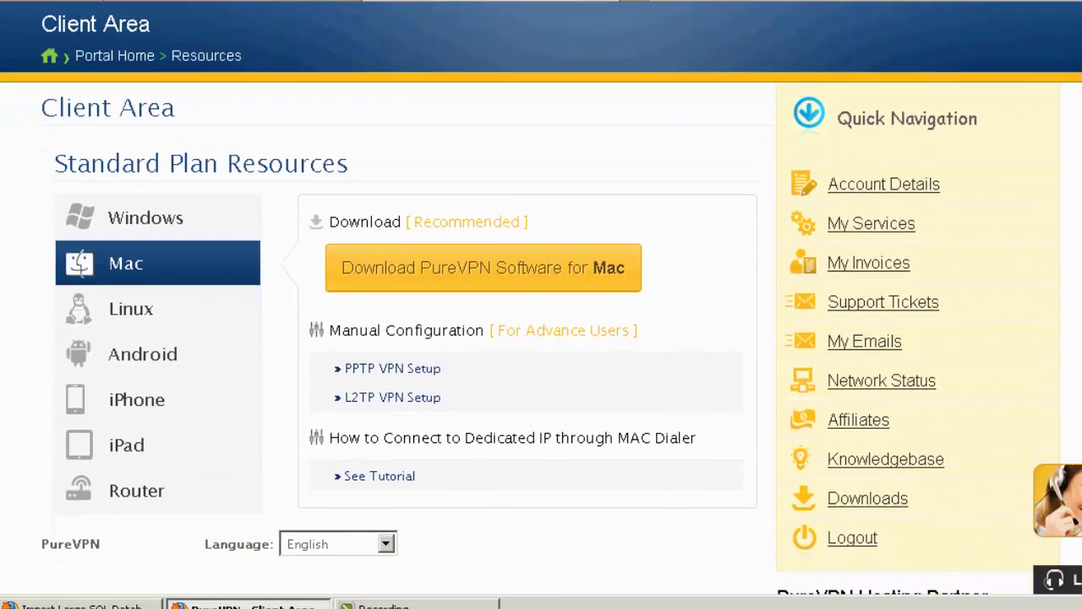
left_click(119, 215)
left_click(133, 269)
left_click(132, 311)
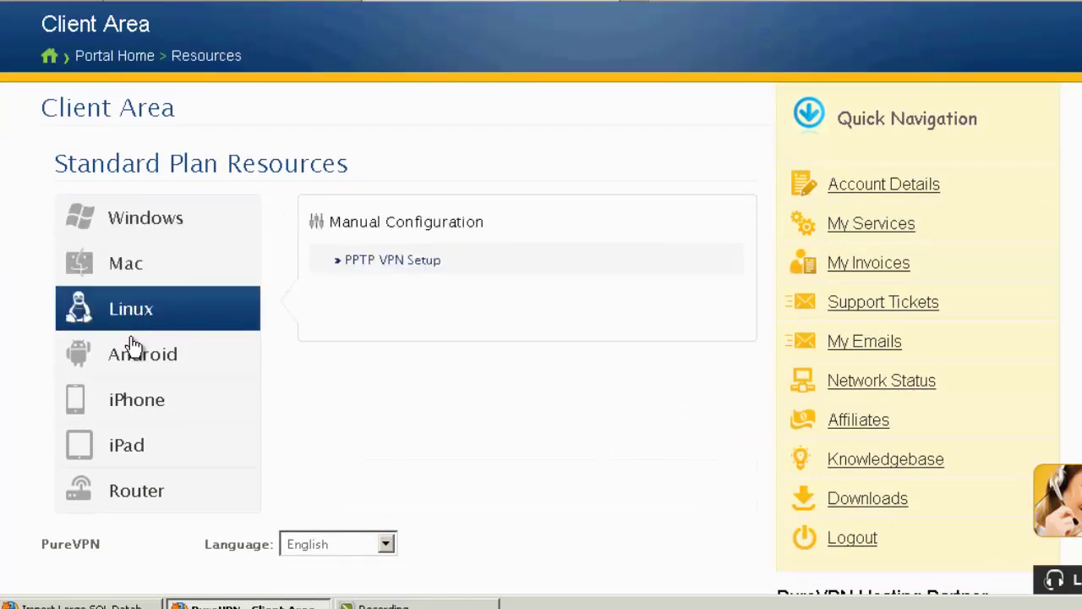
left_click(131, 356)
left_click(131, 402)
left_click(129, 446)
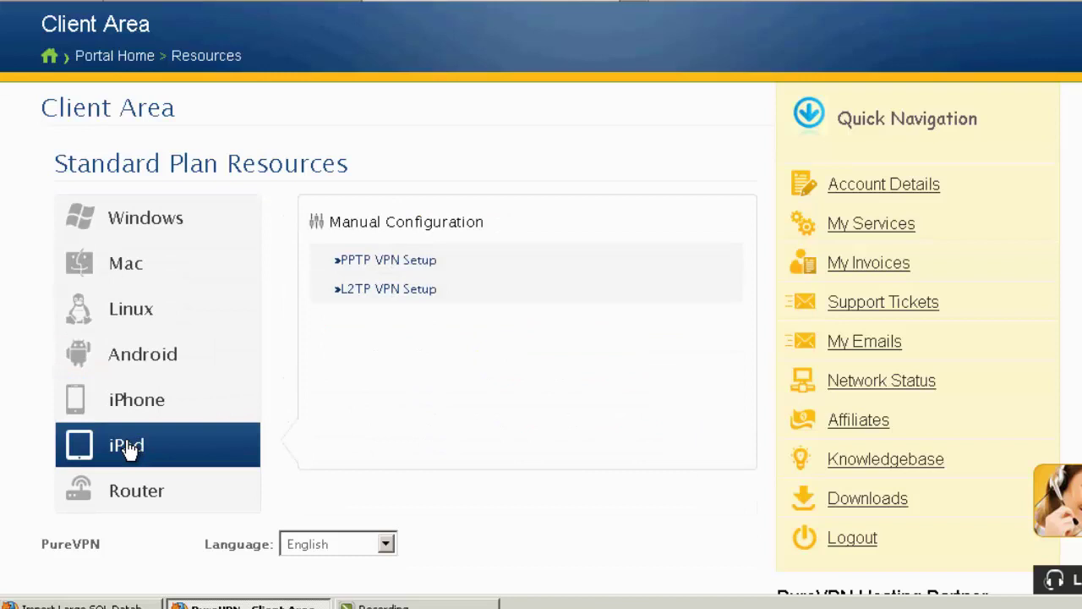
left_click(135, 490)
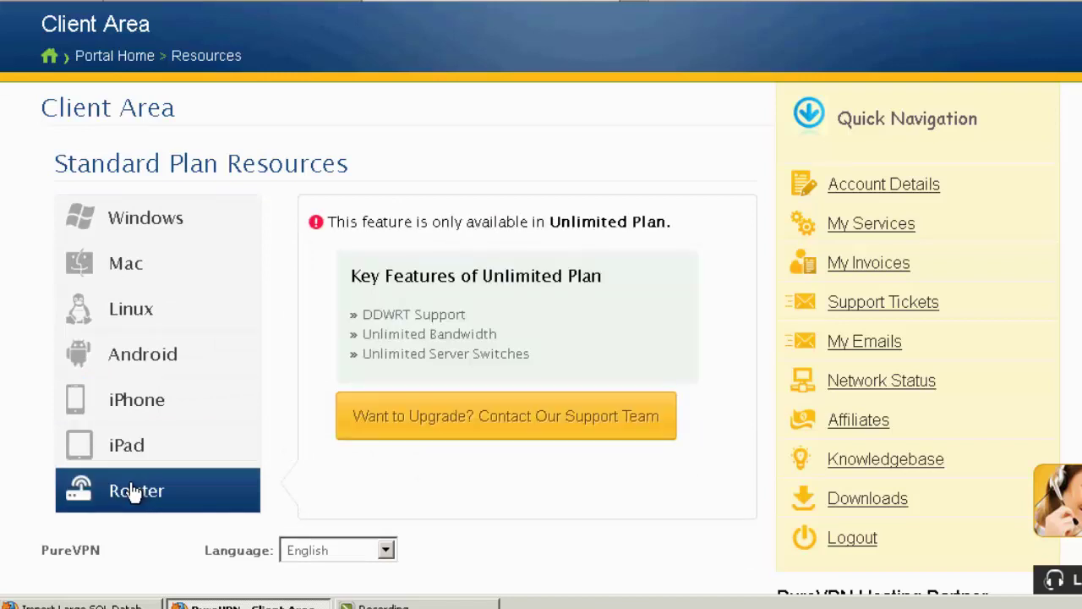
left_click(131, 447)
left_click(133, 356)
left_click(133, 315)
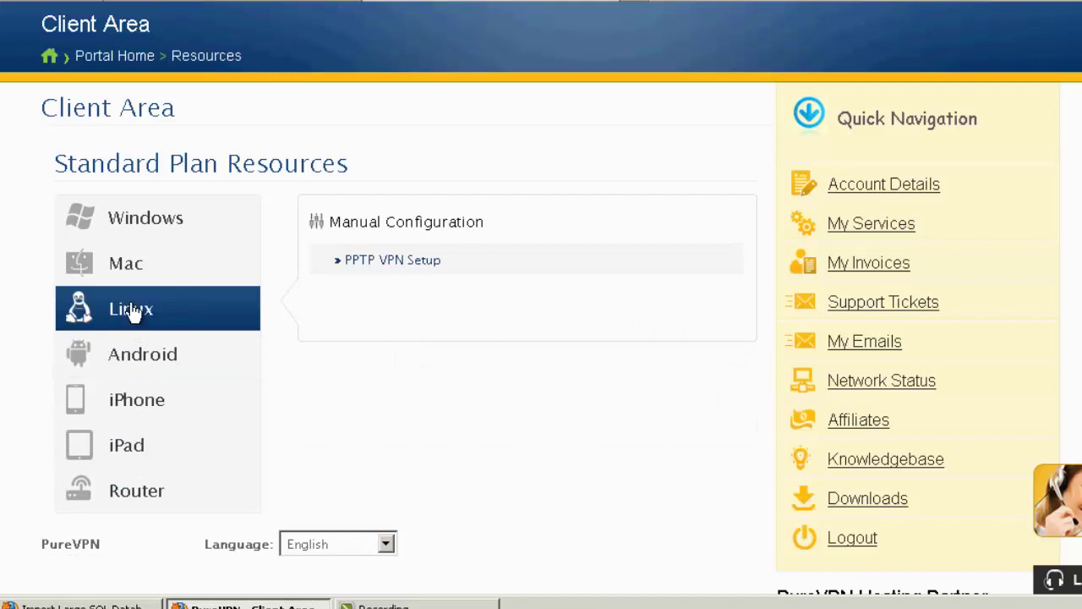
left_click(131, 267)
left_click(145, 224)
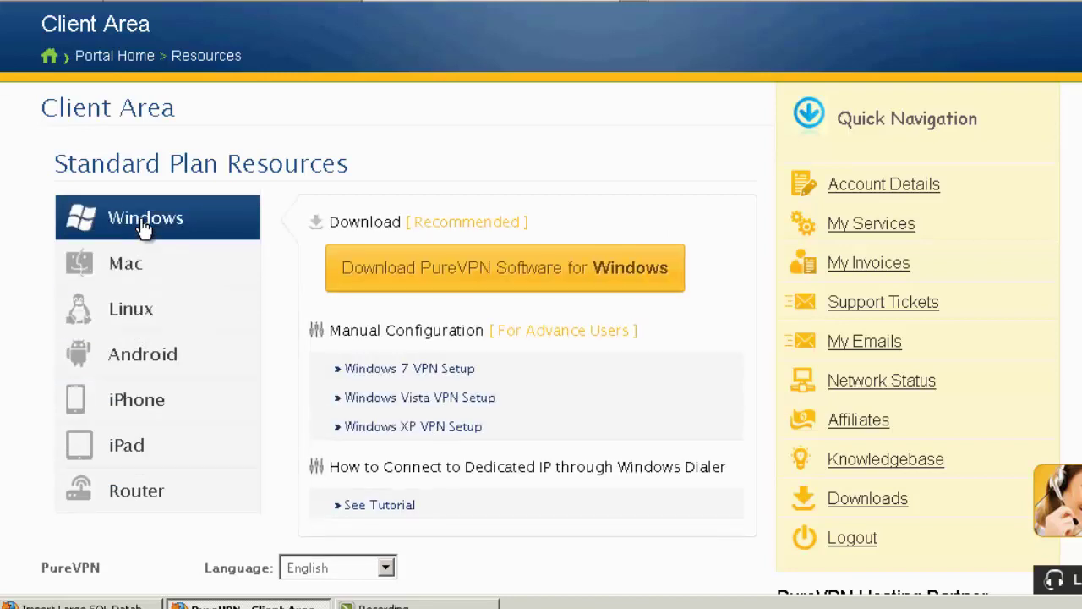
left_click(160, 371)
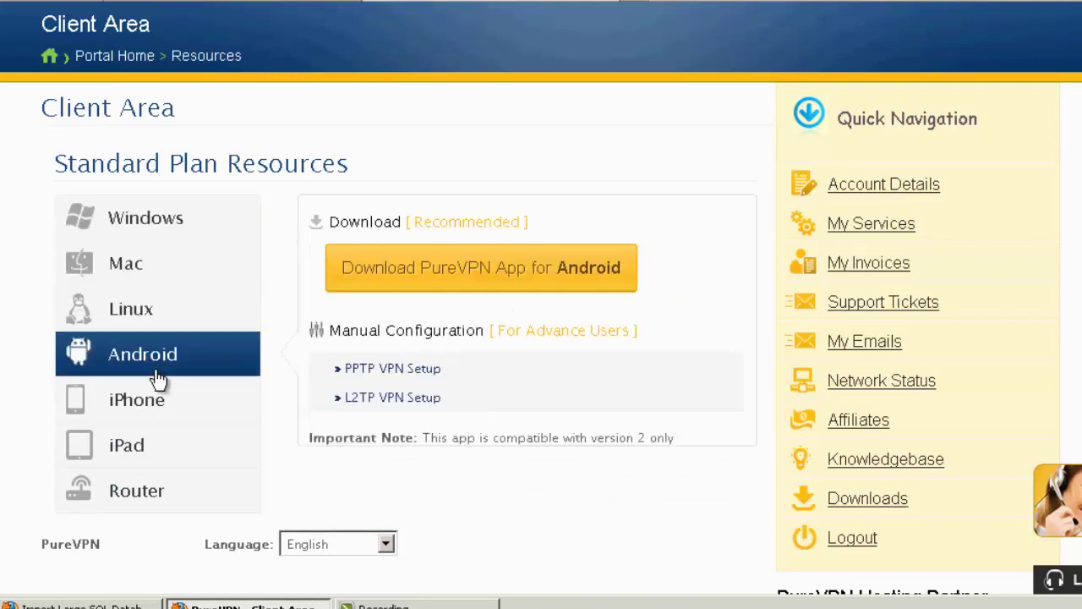
left_click(172, 222)
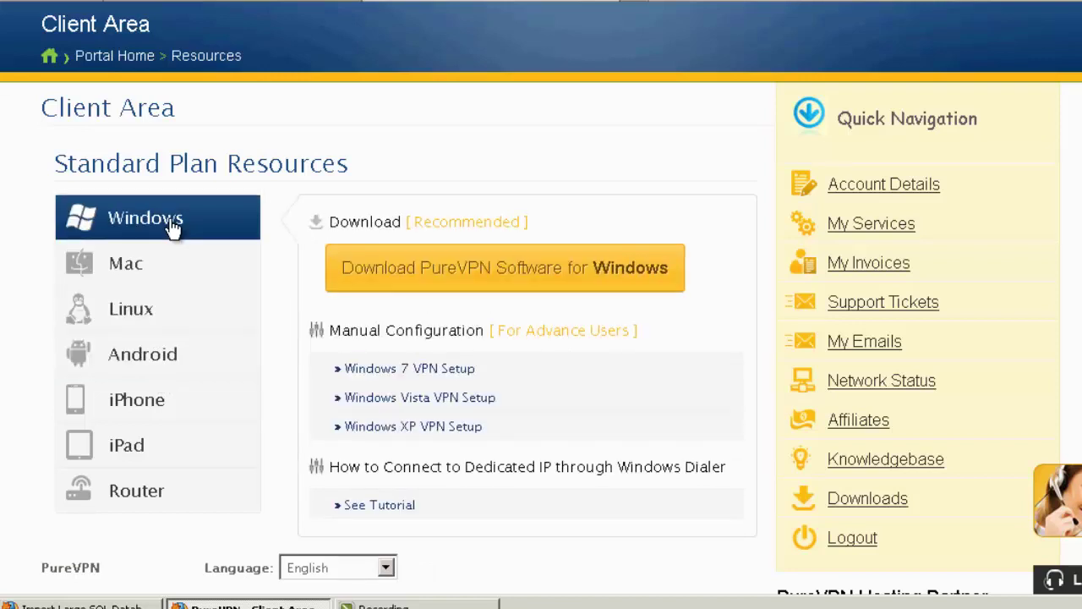
Download and save purevpn_windows.exe, then launch it past the security warning
left_click(422, 287)
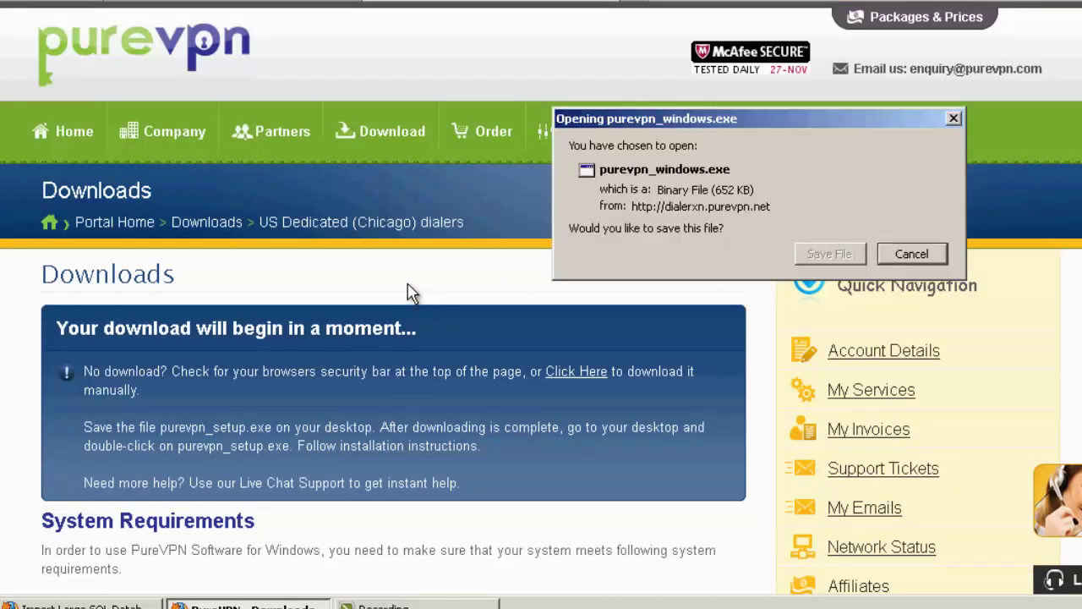
left_click(830, 255)
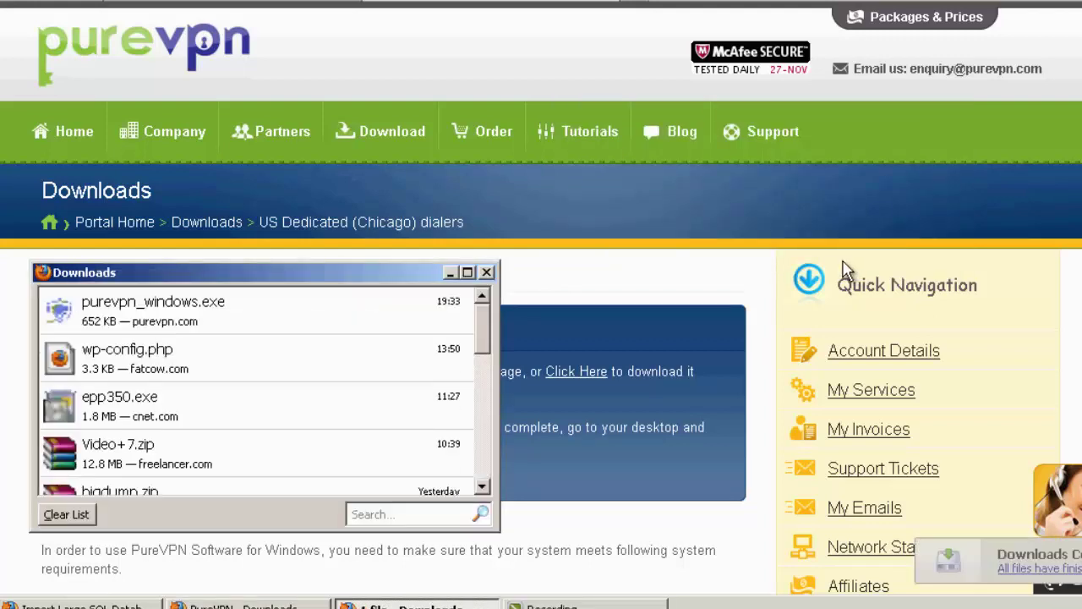
double_click(358, 308)
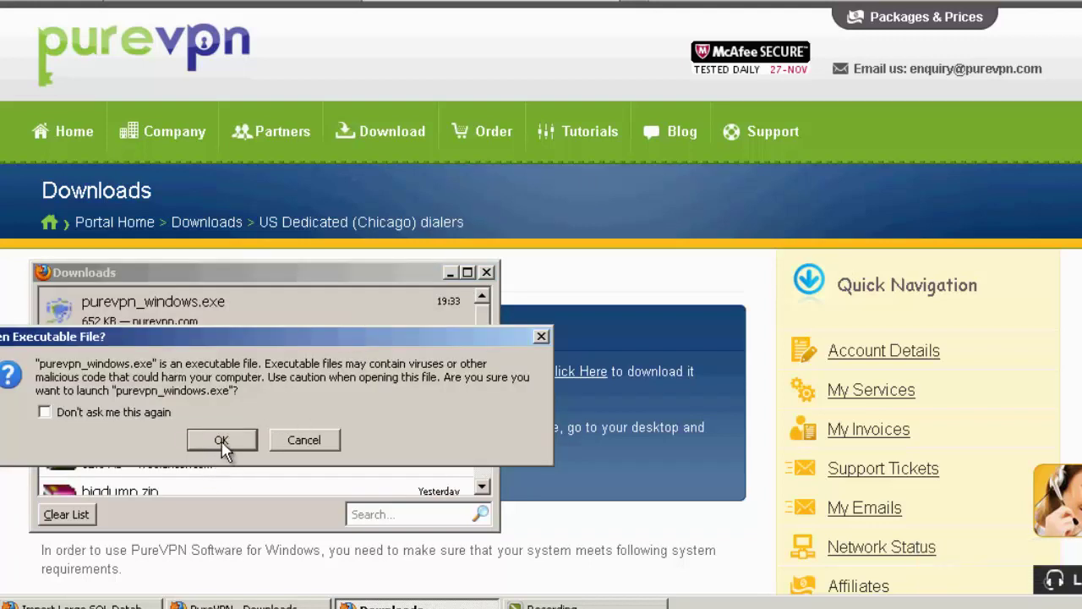
left_click(222, 441)
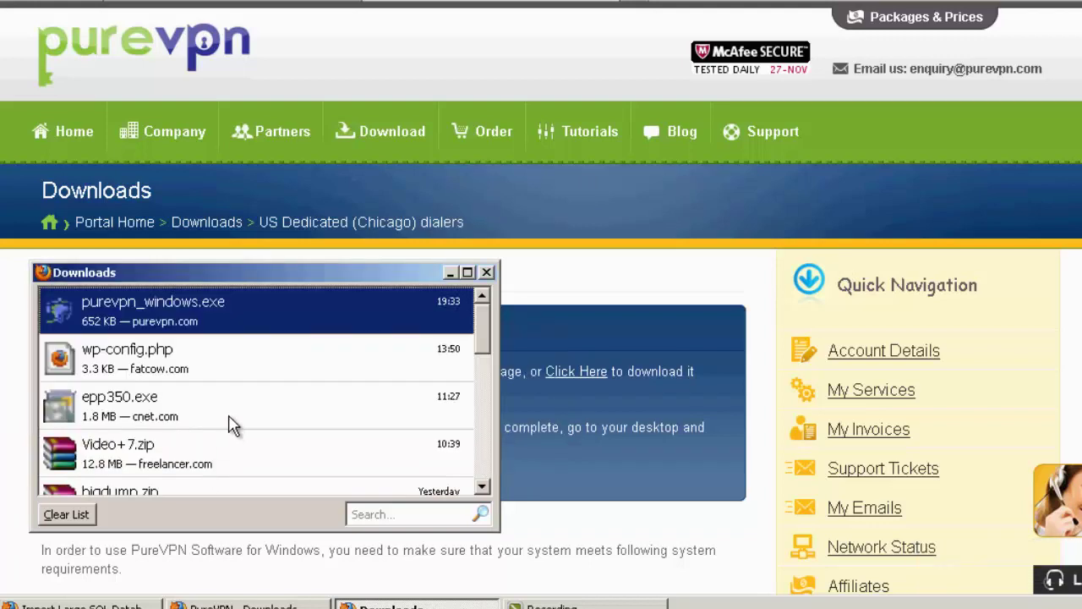
left_click(601, 236)
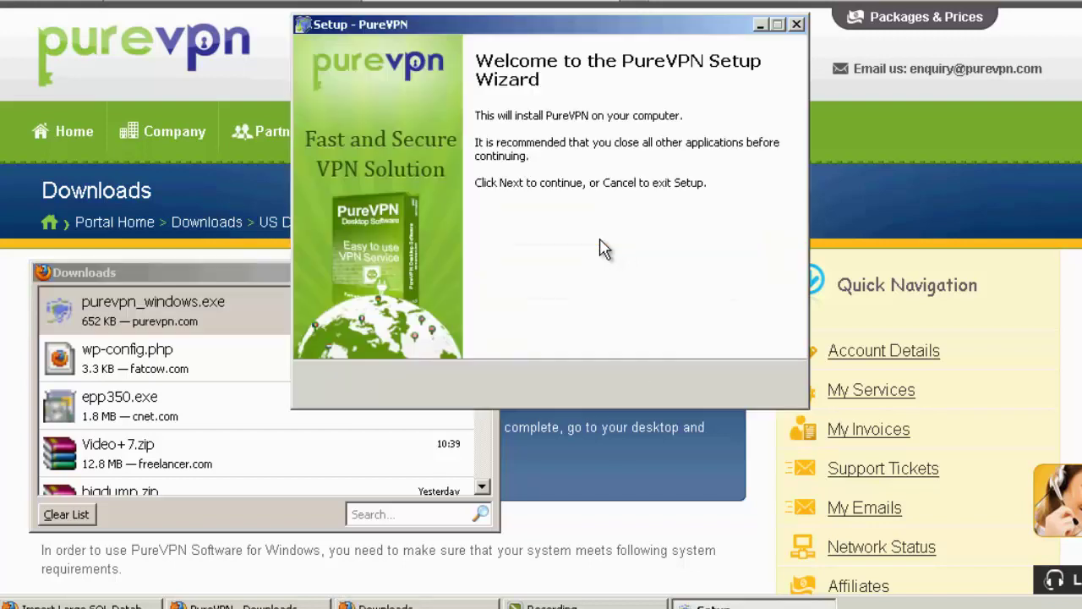
Install the first setup with 'Rest of the world' into C:\Program Files\PureVPN, default Start Menu folder
left_click(653, 384)
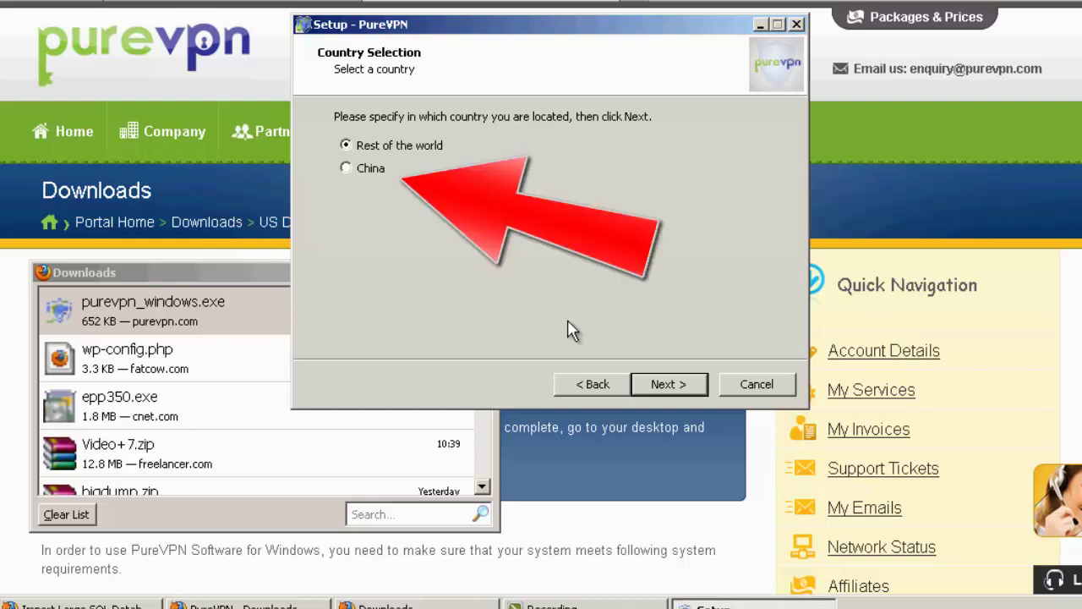
left_click(662, 385)
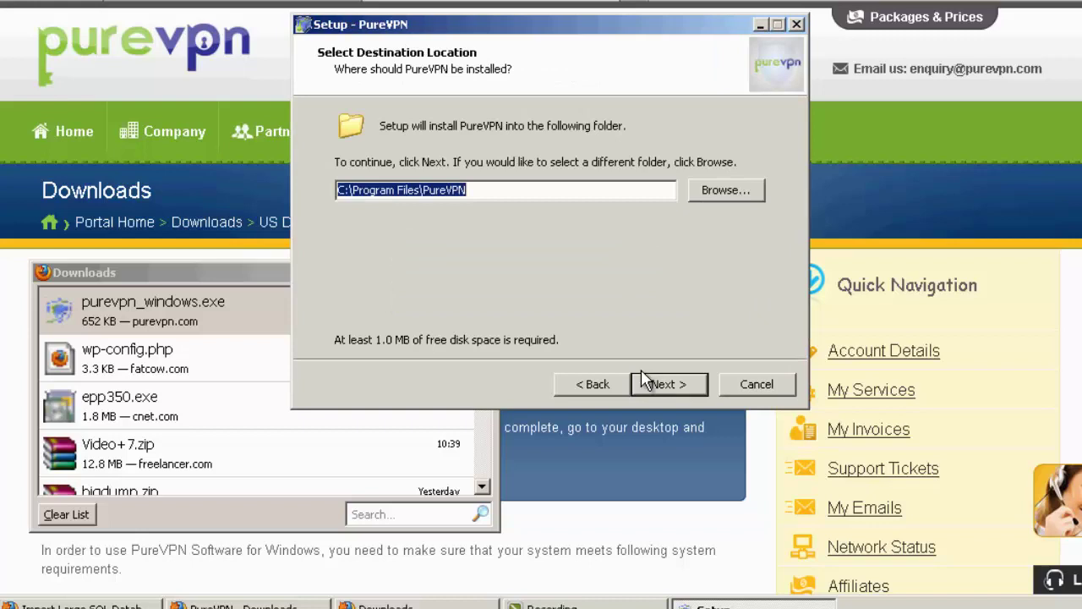
left_click(660, 388)
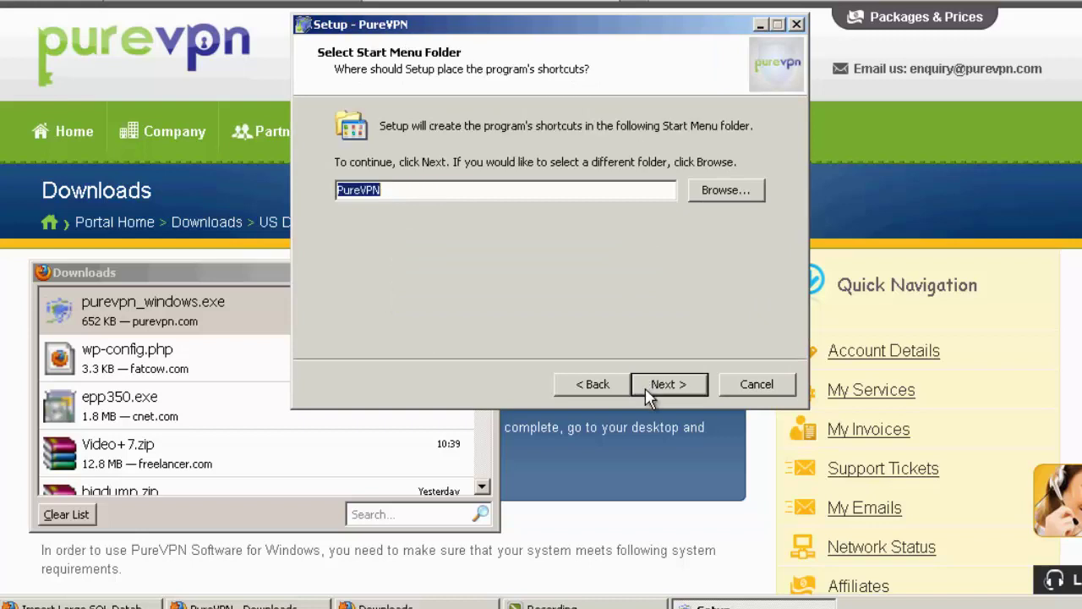
left_click(670, 387)
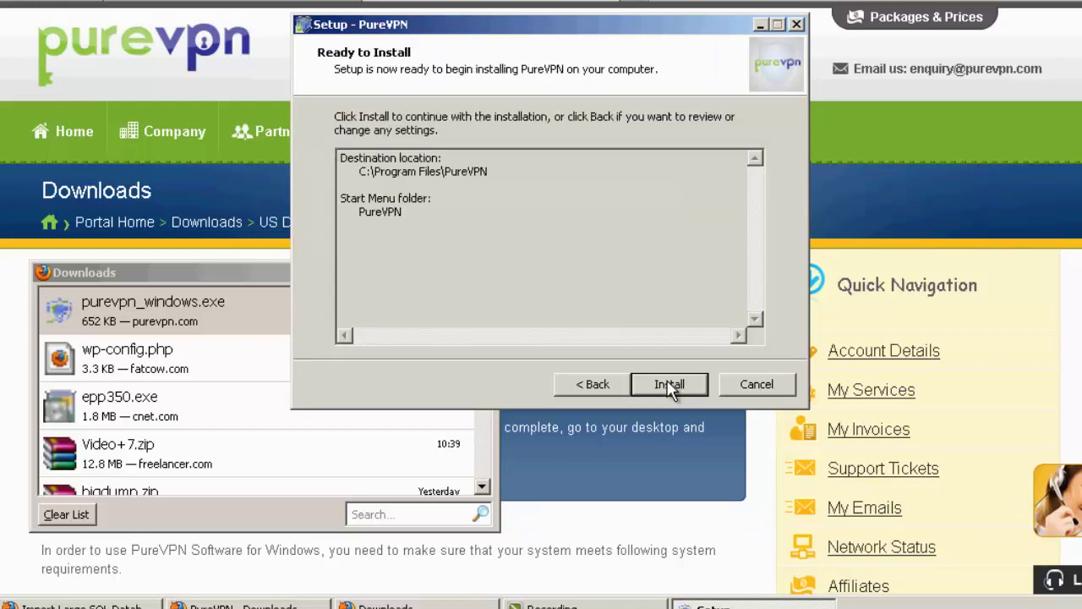
left_click(670, 385)
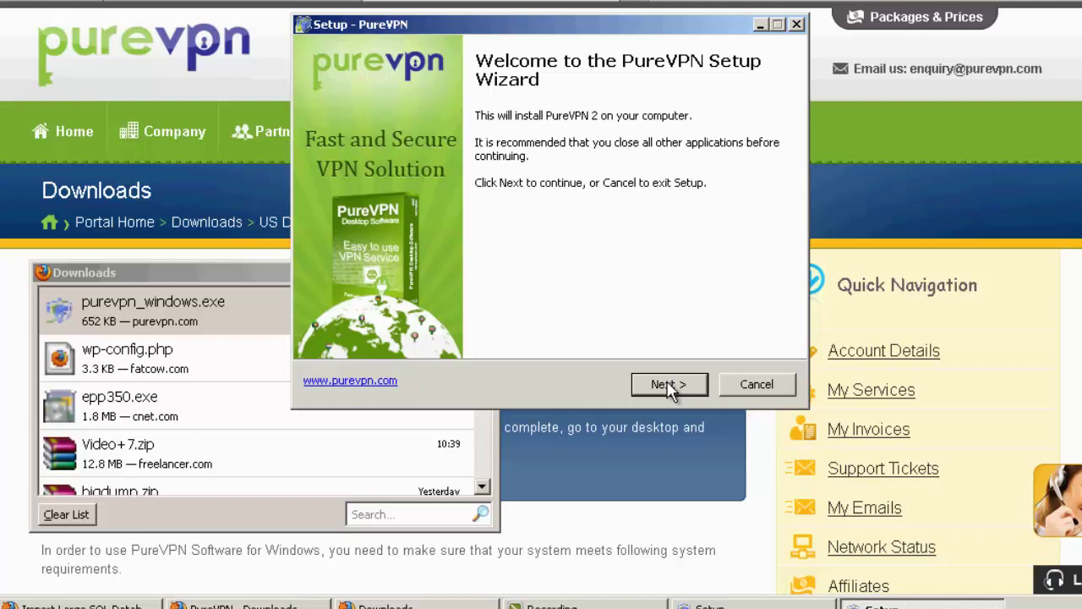
Accept the PureVPN license agreement and the default install and Start Menu folders
left_click(668, 385)
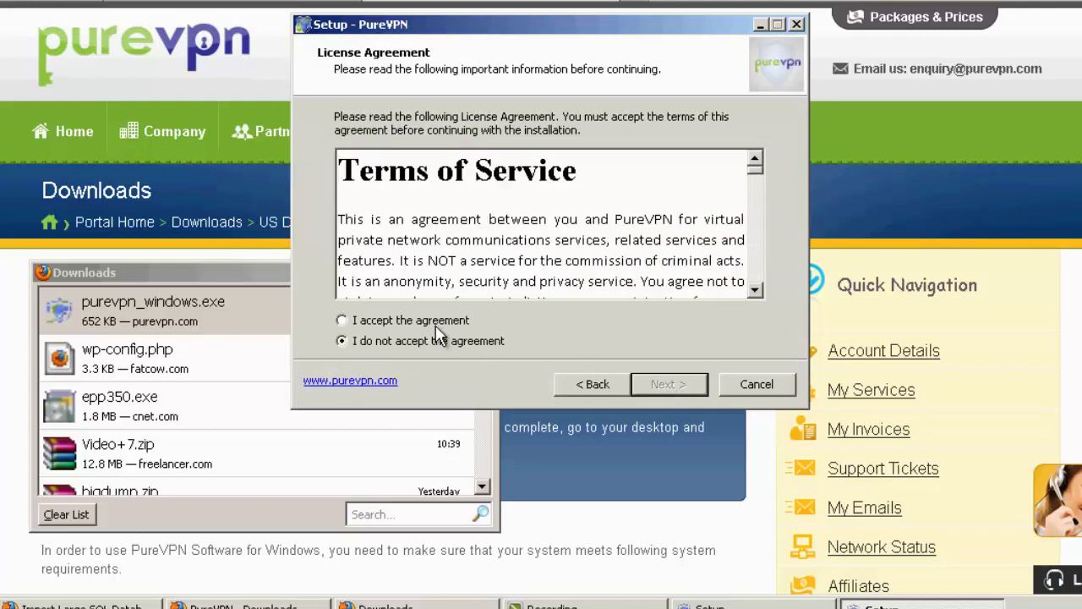
left_click(424, 321)
left_click(661, 384)
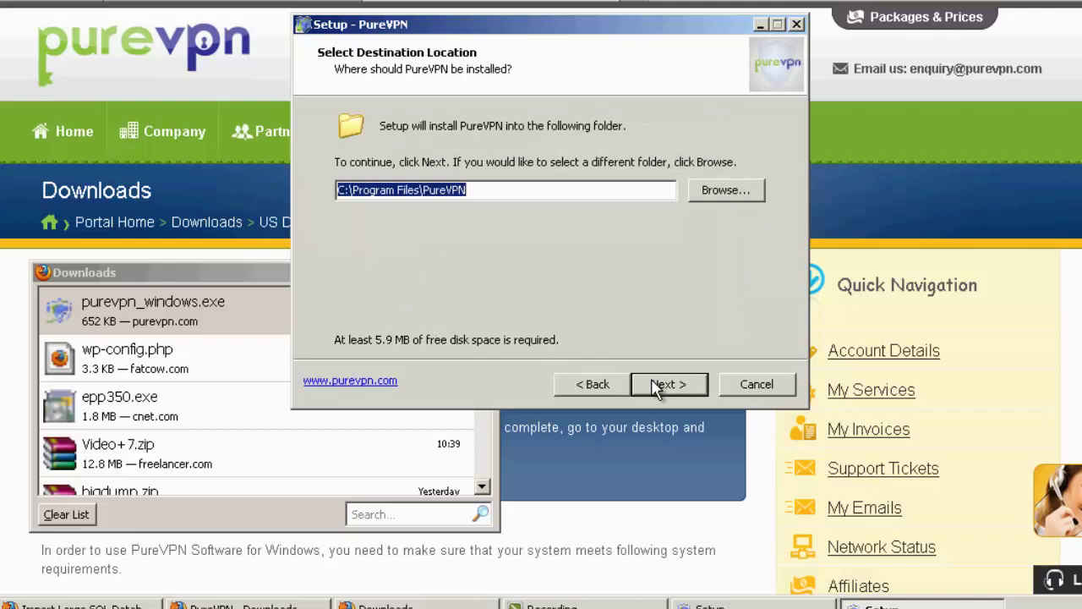
left_click(657, 386)
left_click(657, 385)
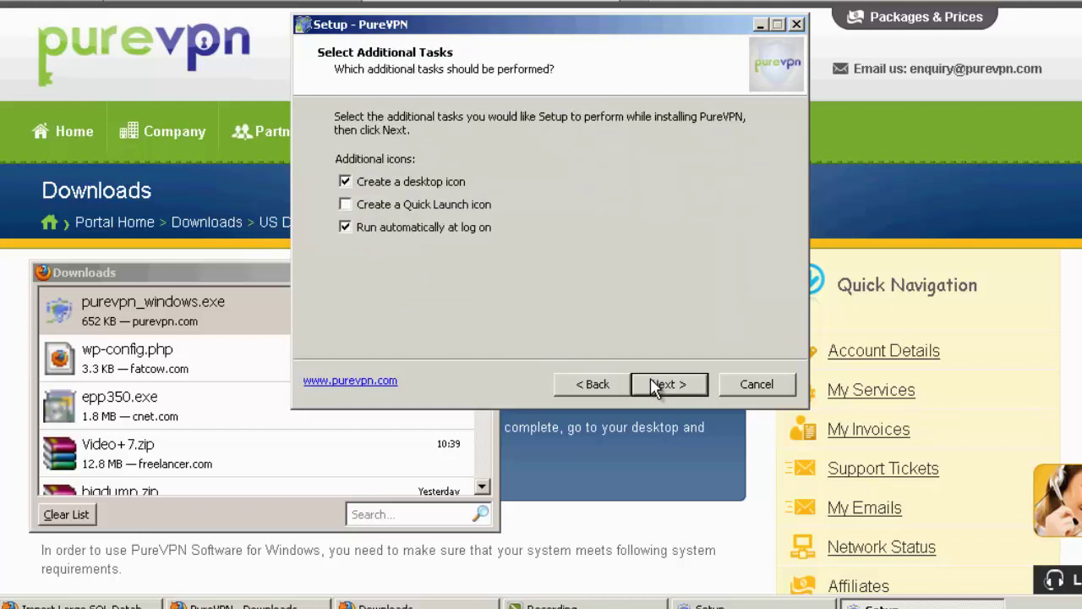
Turn off 'Run automatically at log on', install PureVPN and finish the wizard
left_click(437, 227)
left_click(686, 385)
left_click(687, 387)
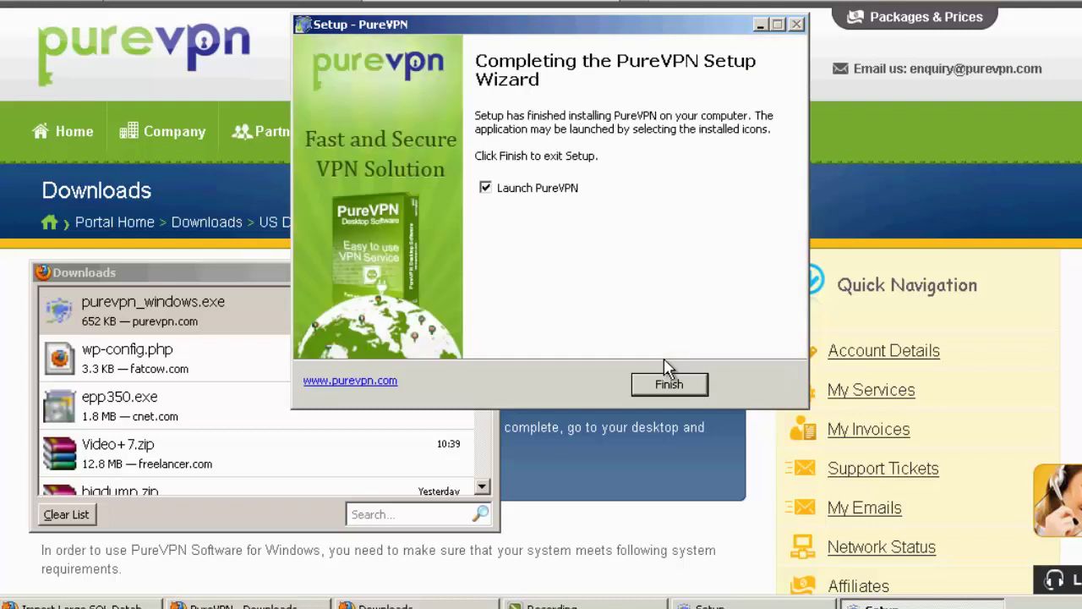
left_click(669, 383)
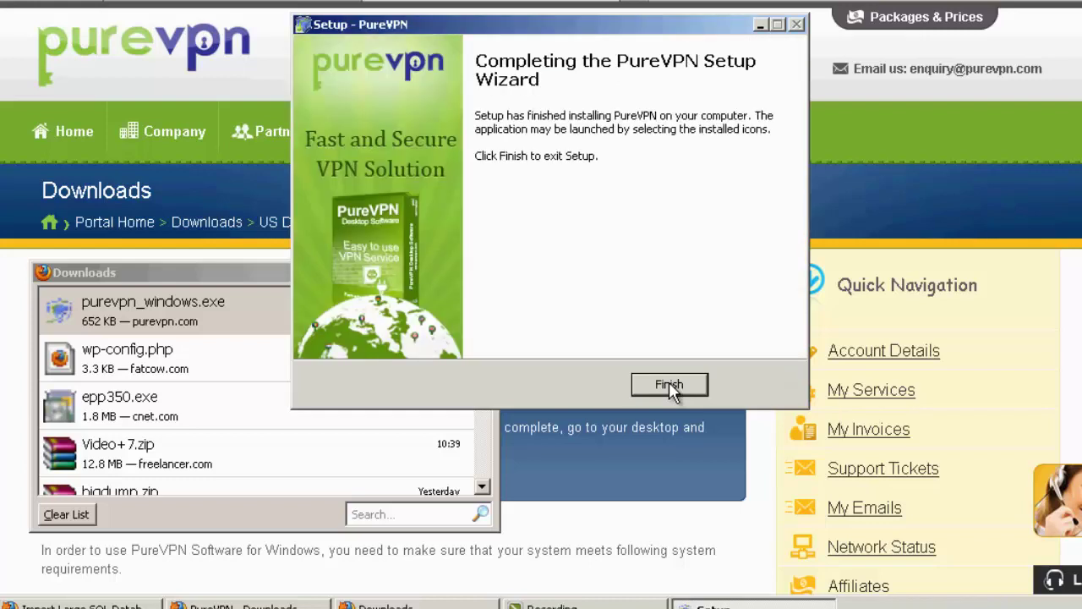
Close the completed setup wizard so the client opens on its Dashboard
left_click(669, 385)
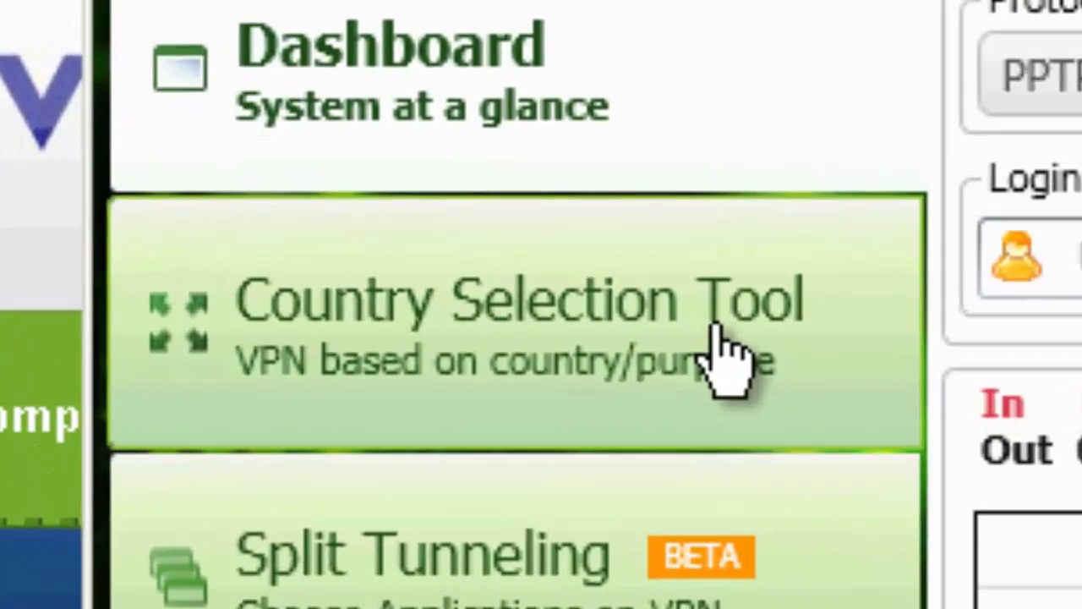
Switch to the Country Selection Tool page from the left sidebar
left_click(364, 211)
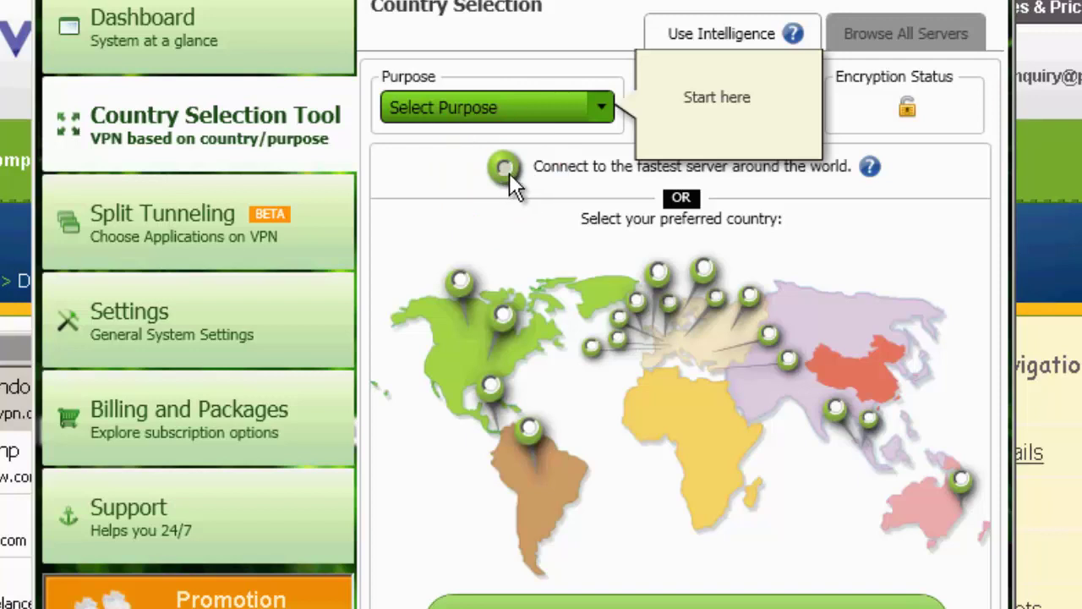
Choose 'USA TV Watching / Gaming' as the purpose and pick the United States map pin
left_click(601, 110)
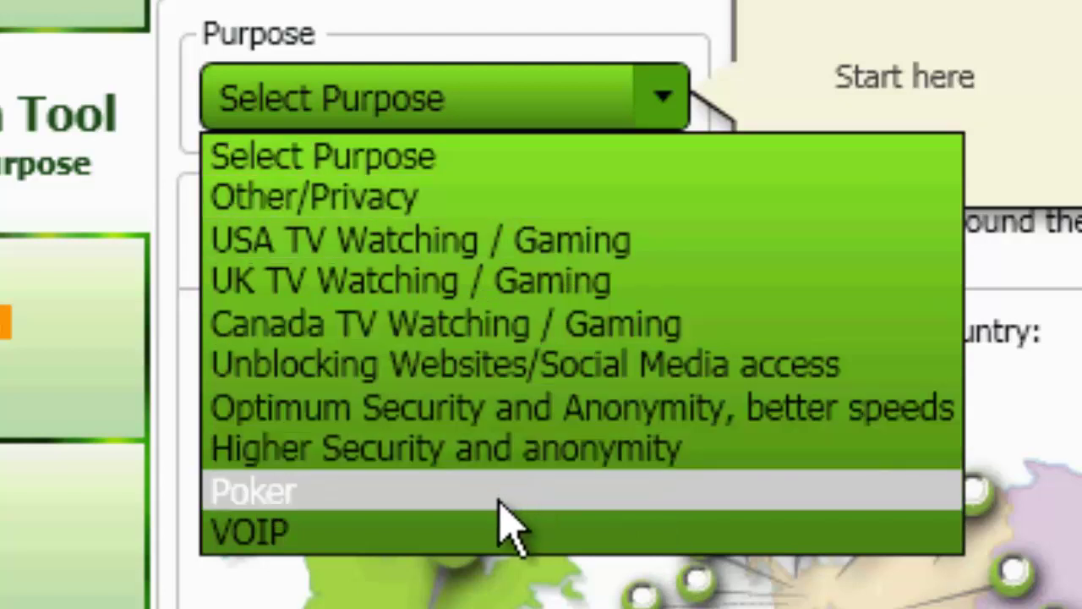
left_click(484, 558)
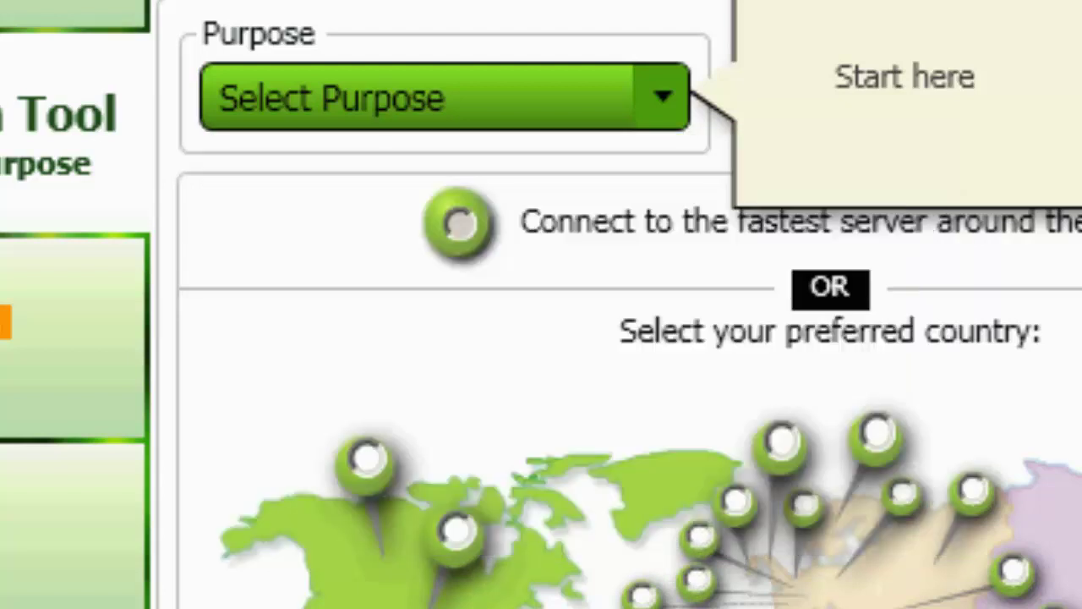
left_click(655, 105)
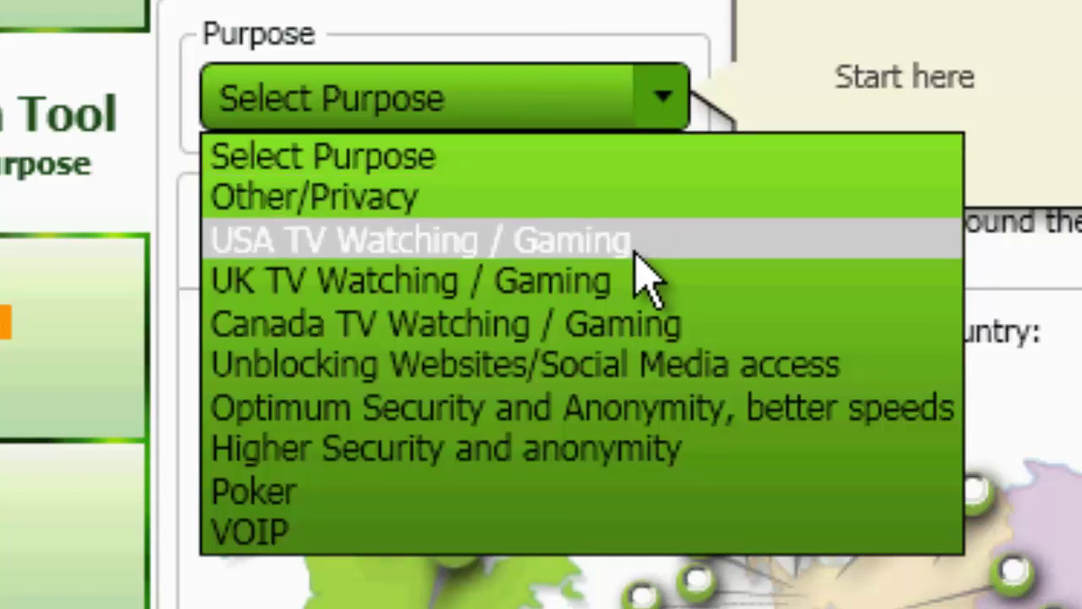
left_click(636, 252)
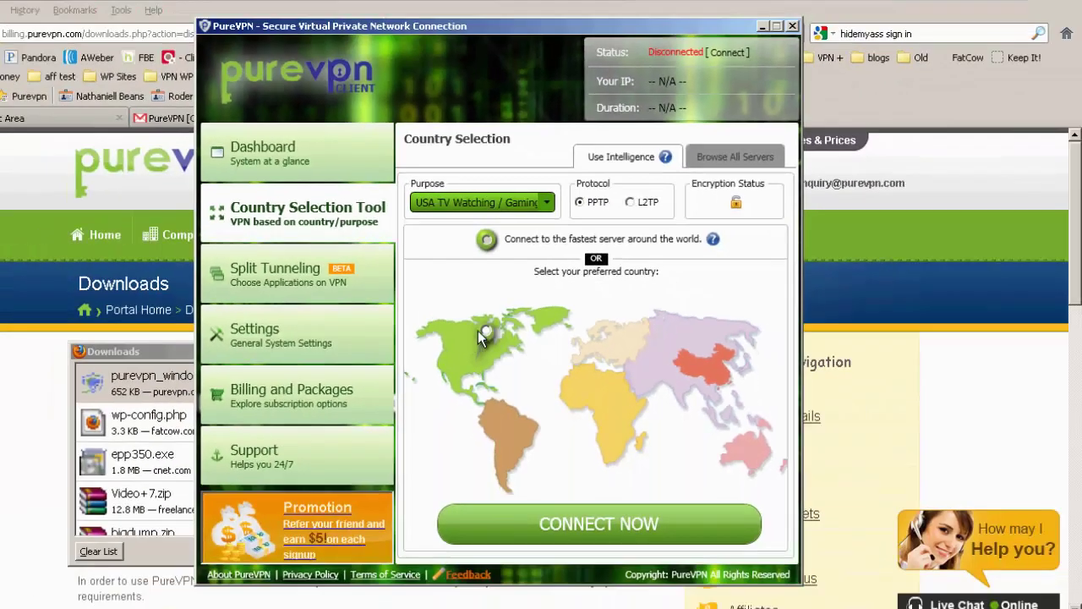
mouse_move(465, 471)
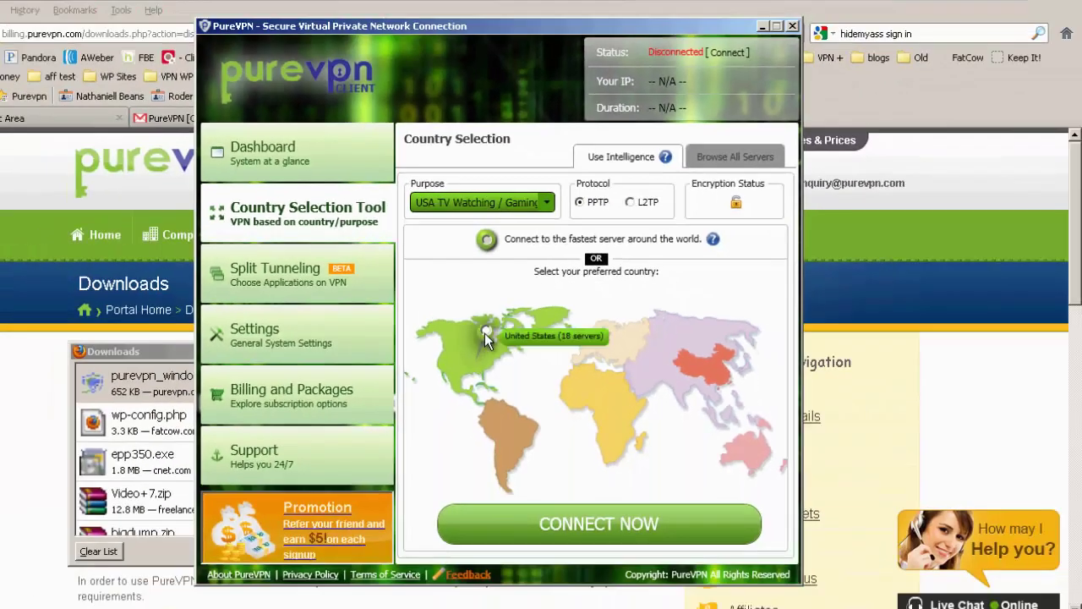
left_click(488, 331)
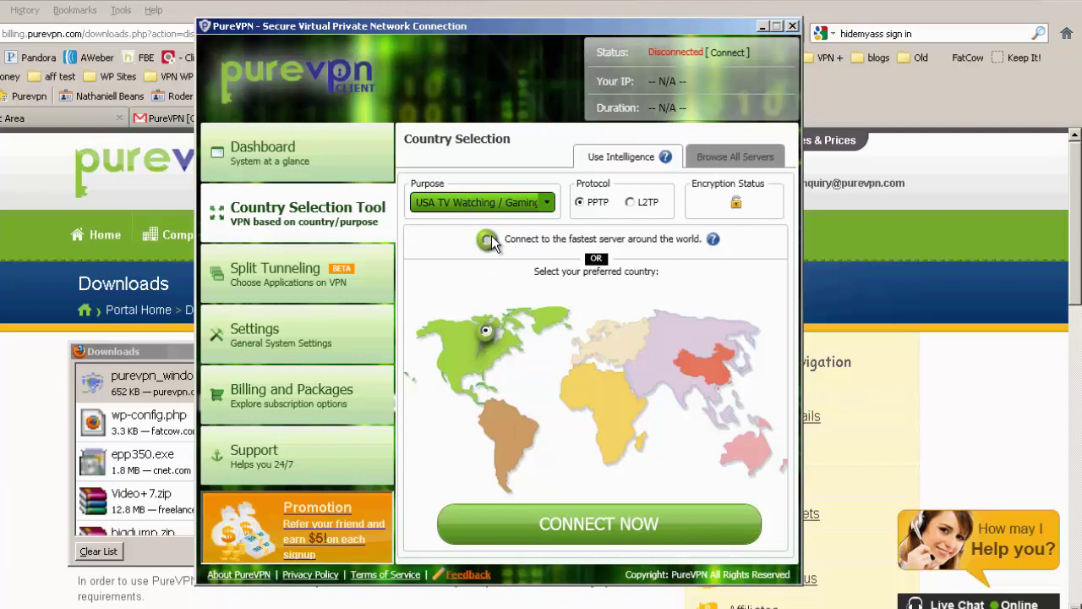
Connect to the US server after entering the account login details on the Dashboard
left_click(581, 530)
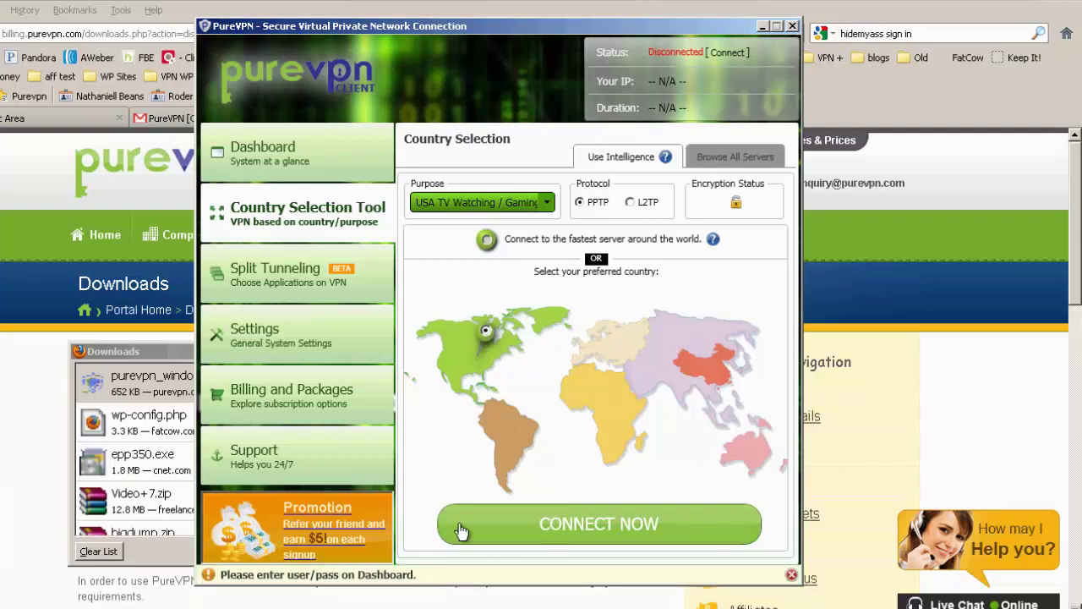
left_click(322, 170)
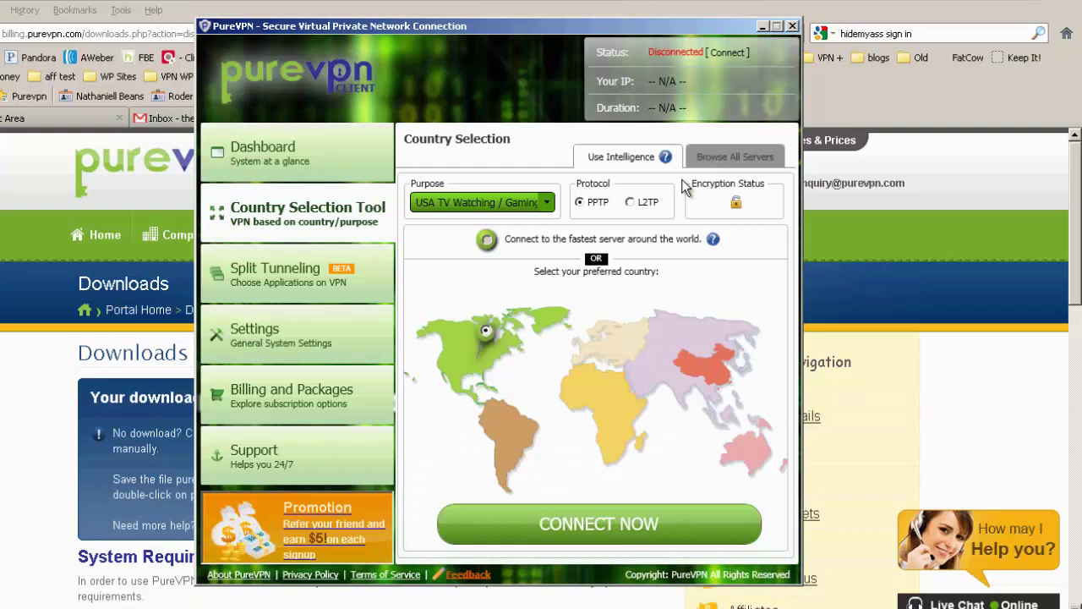
left_click(638, 526)
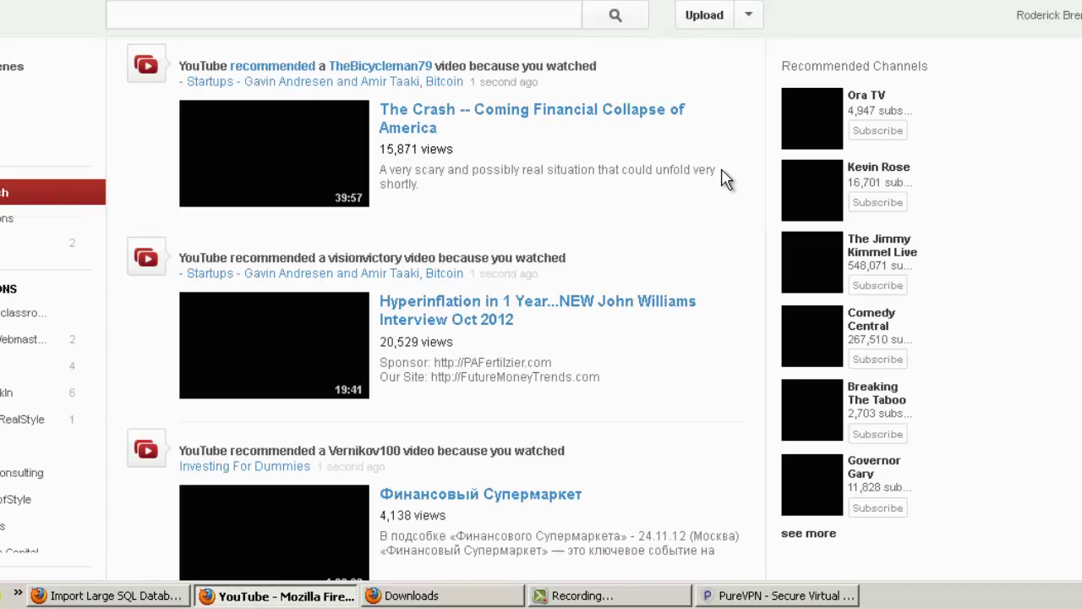
Stream the Hyperinflation interview over the VPN, jumping to about 03:17 and 05:23
left_click(664, 302)
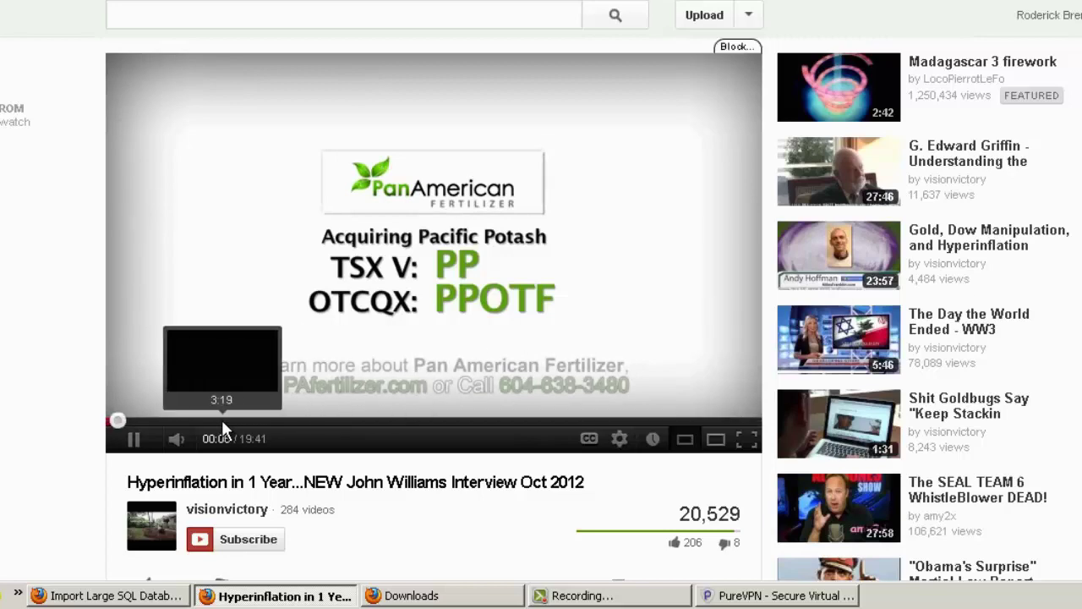
left_click(221, 420)
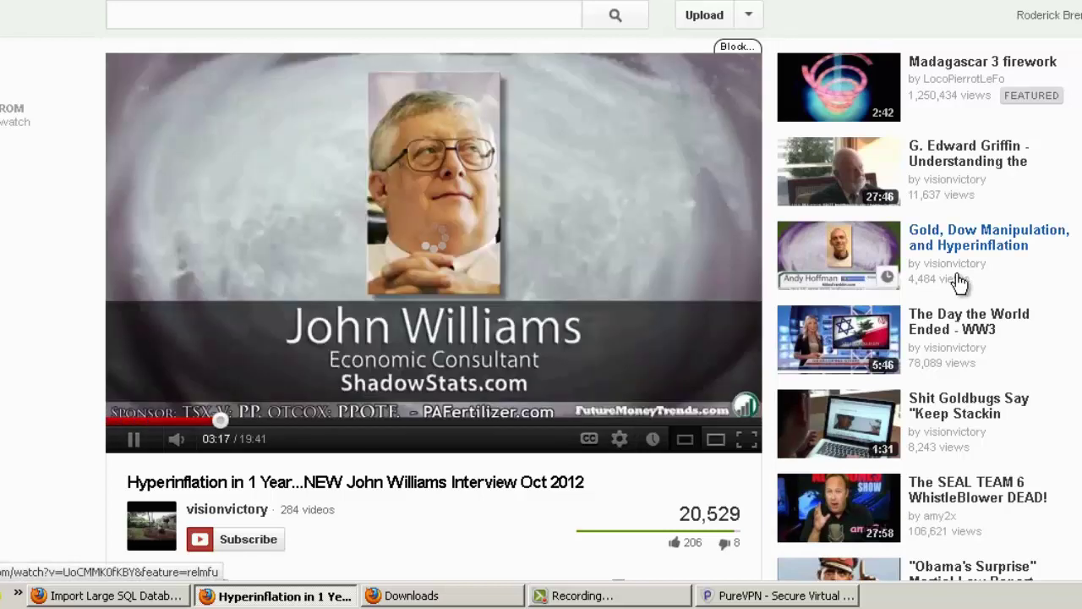
left_click(289, 420)
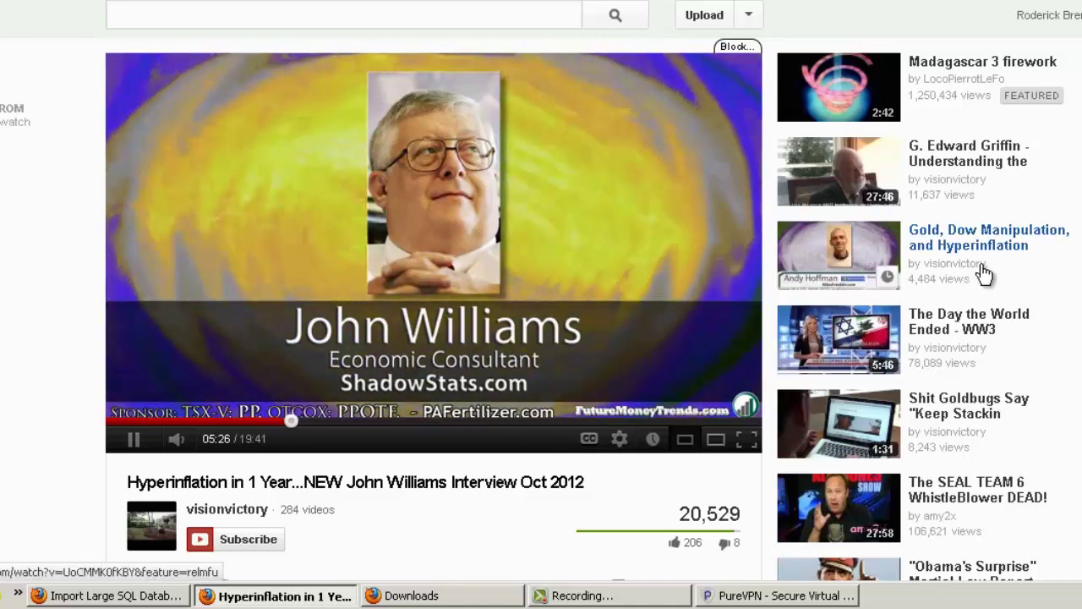
scroll(874, 358, "down", 2)
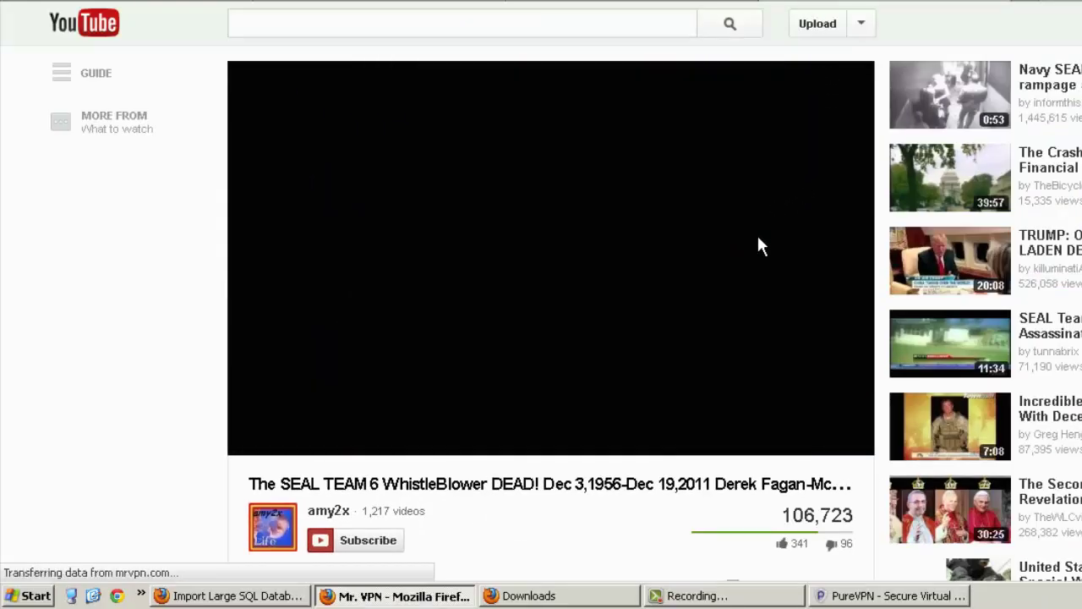
Browse the SwitchVPN review, the top VPNs for China page and the #5 VPN's review
scroll(750, 245, "down", 5)
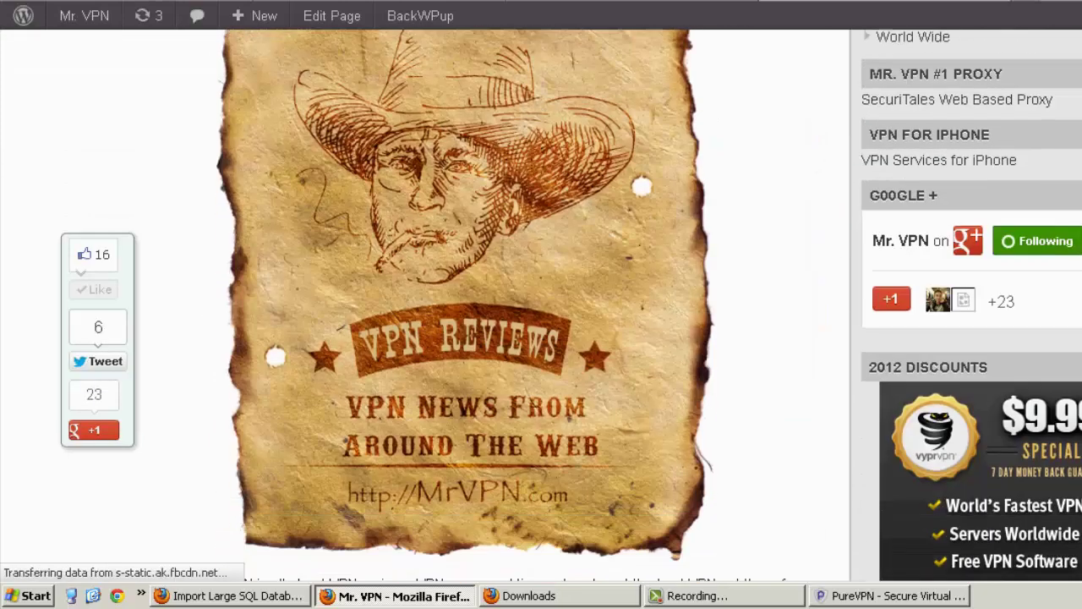
scroll(949, 121, "down", 1)
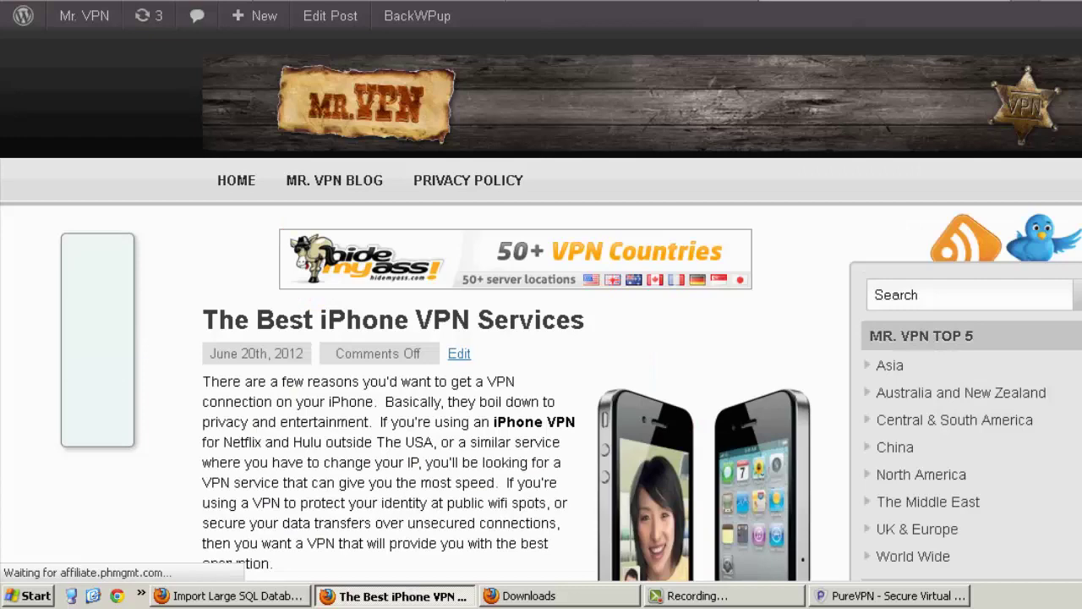
scroll(933, 207, "down", 5)
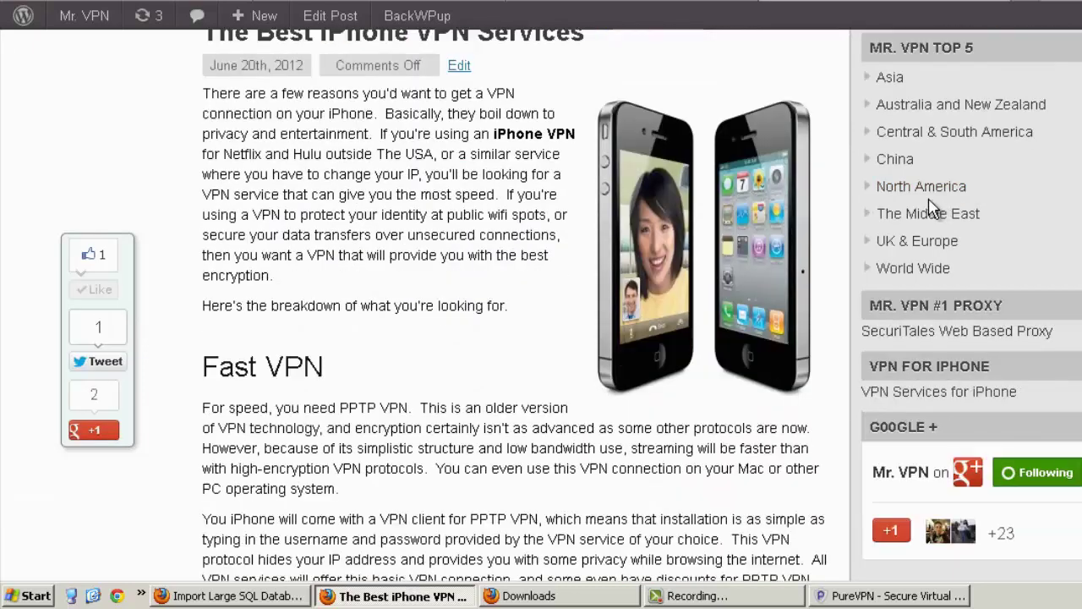
left_click(895, 158)
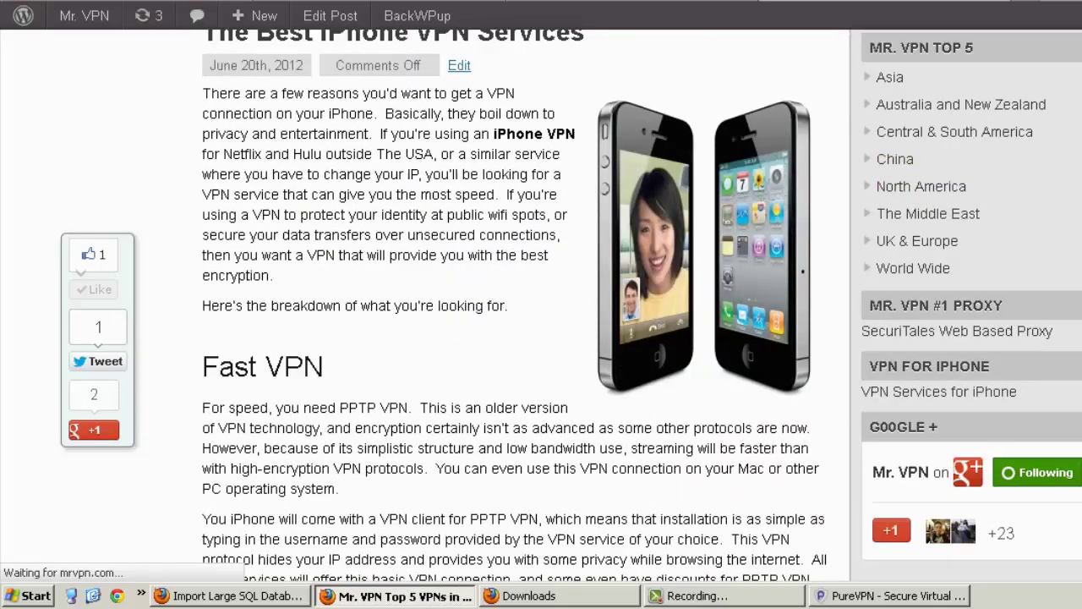
scroll(657, 228, "down", 6)
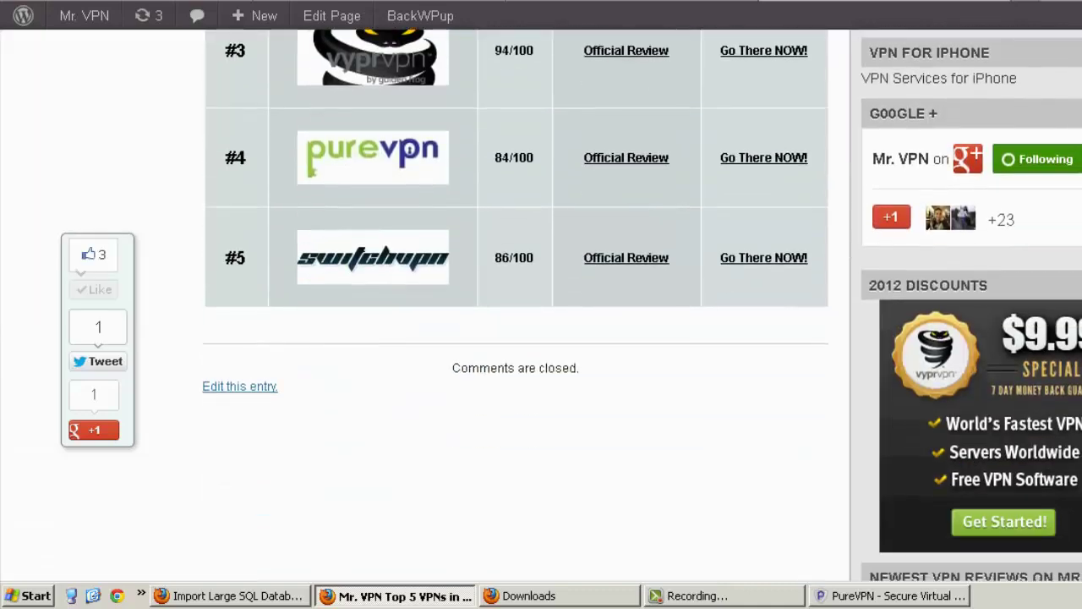
left_click(634, 228)
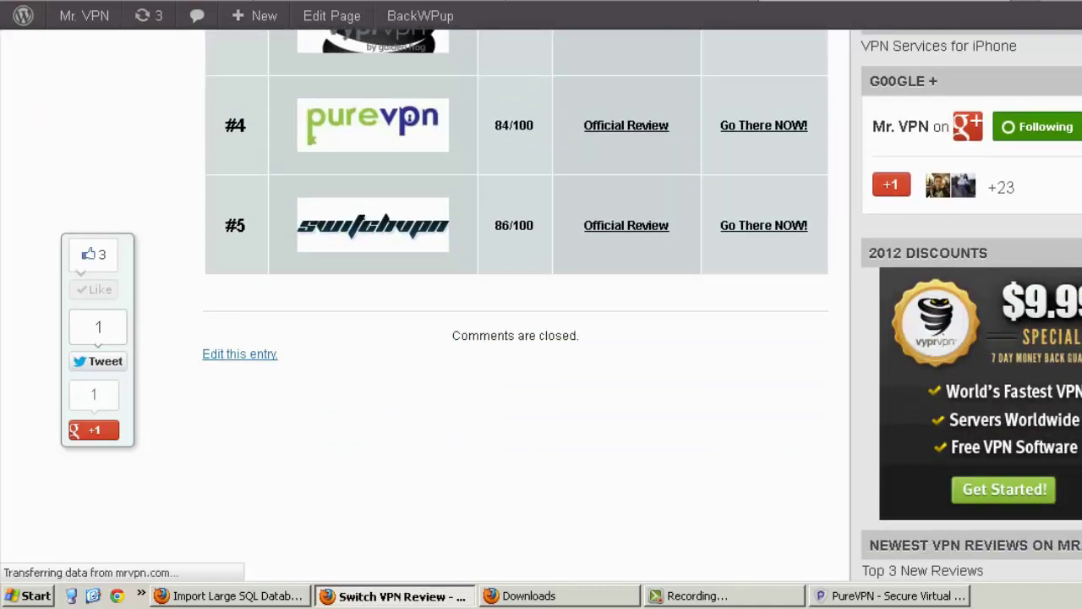
View the SecuriTales Web Based Proxy review, then return to the PureVPN Downloads tab
scroll(423, 304, "down", 5)
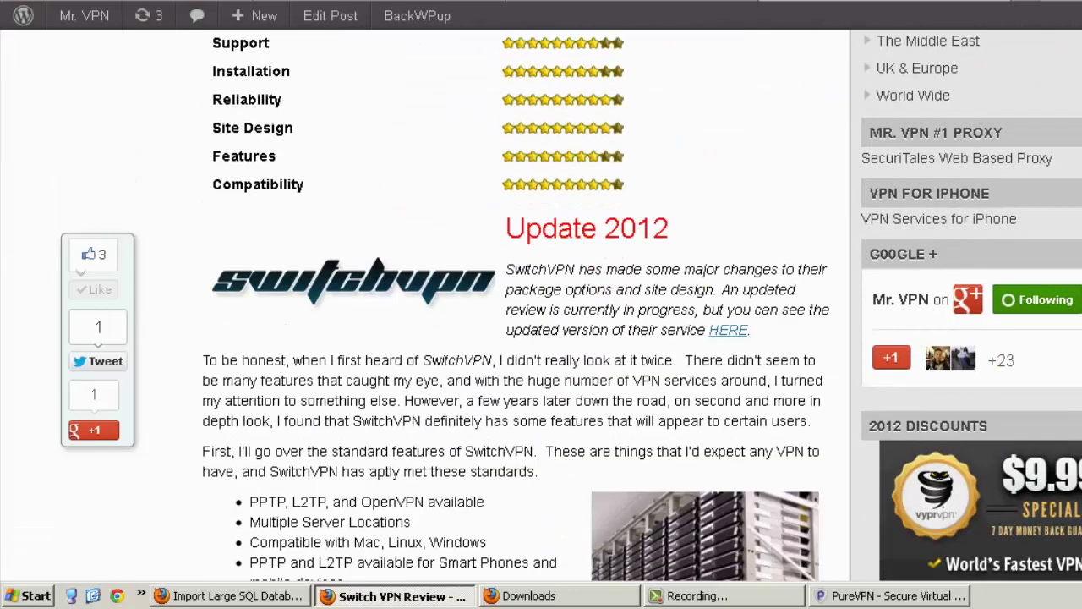
left_click(1029, 161)
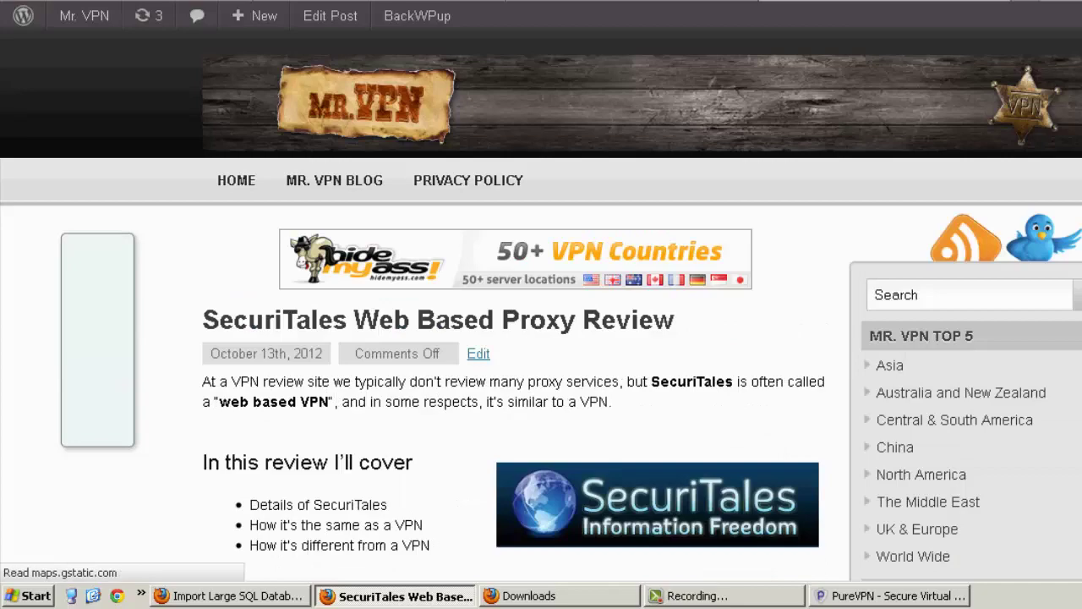
scroll(541, 338, "down", 15)
scroll(541, 338, "up", 15)
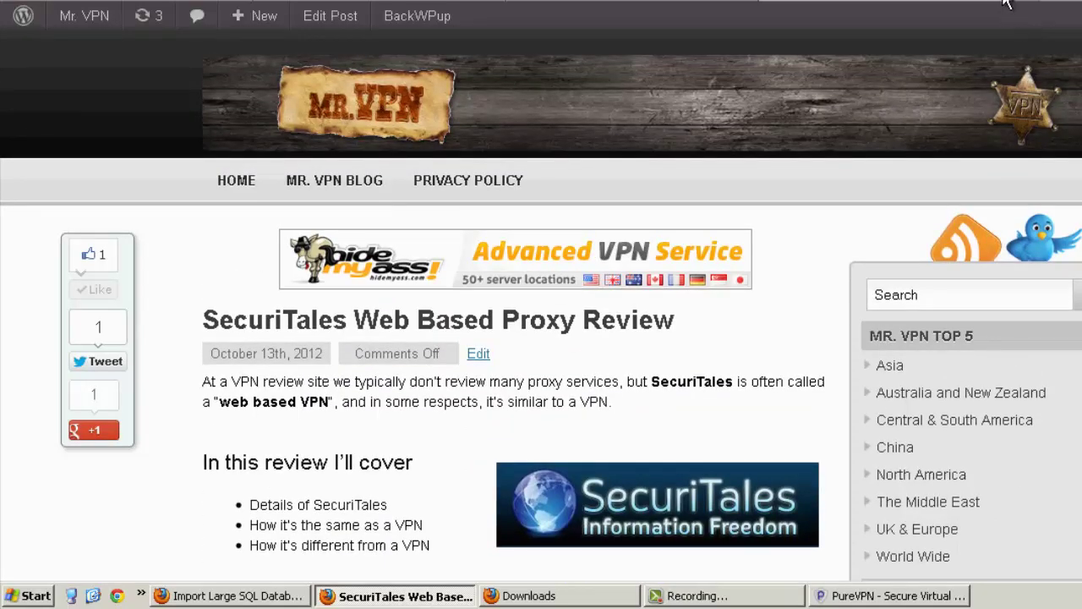
key("ctrl+Tab")
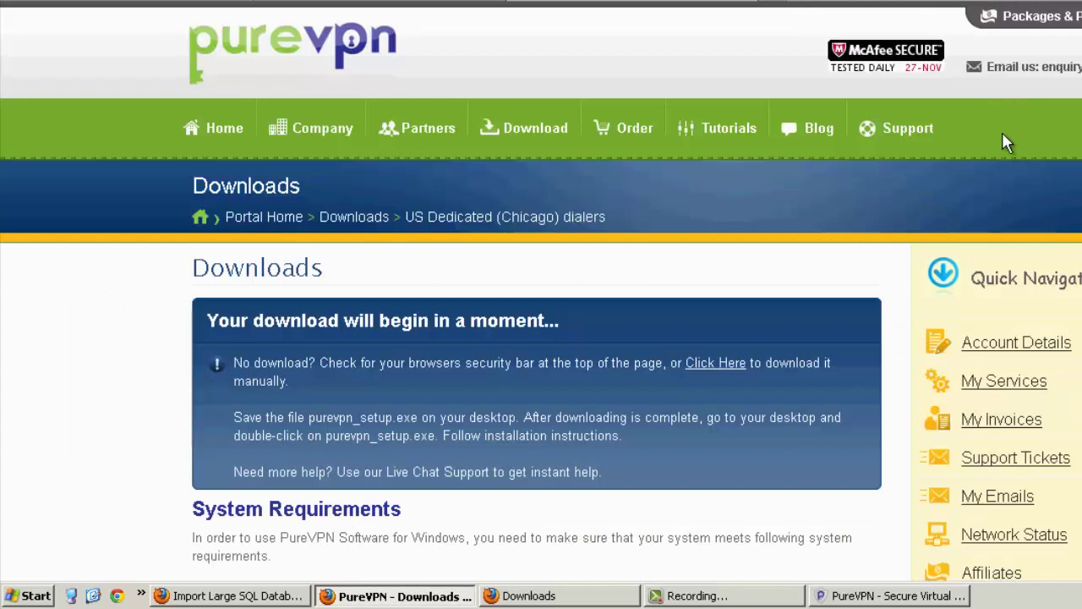
Connect PureVPN with Purpose set to UK TV Watching / Gaming, then return to Firefox
left_click(891, 595)
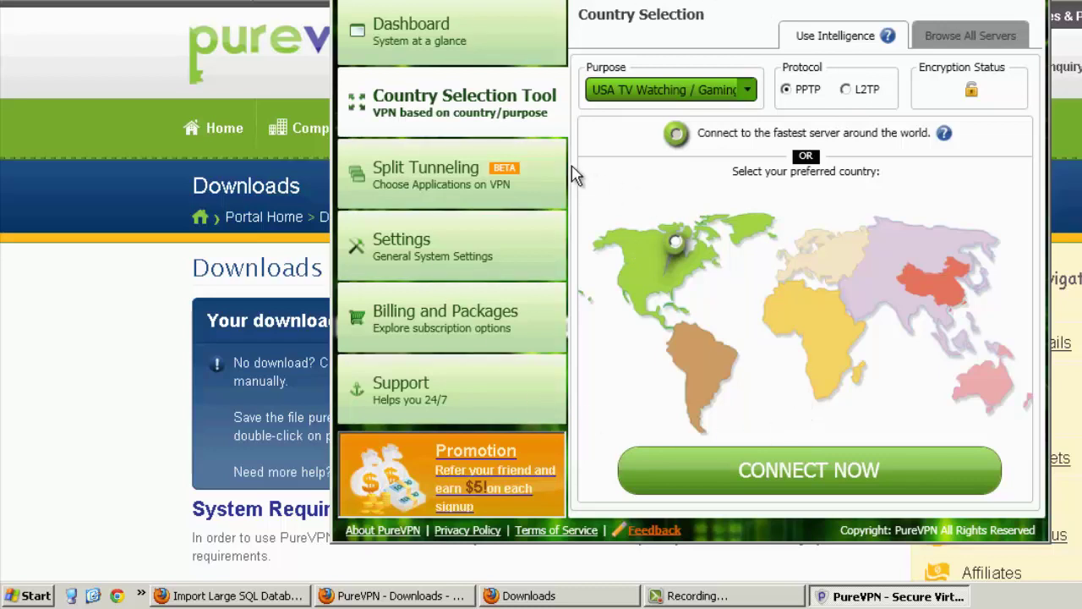
left_click(748, 90)
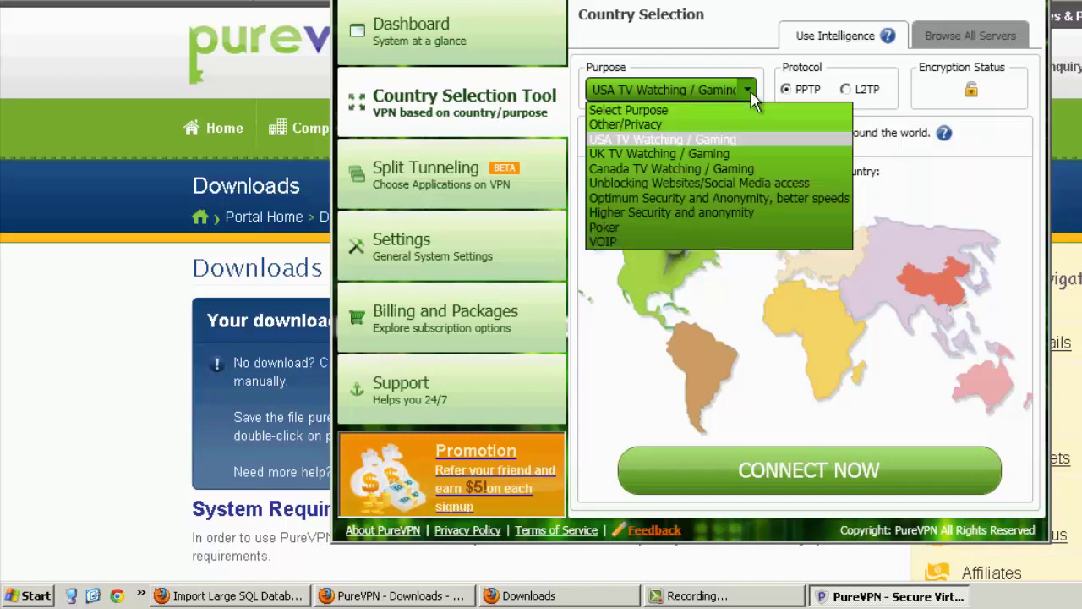
left_click(722, 155)
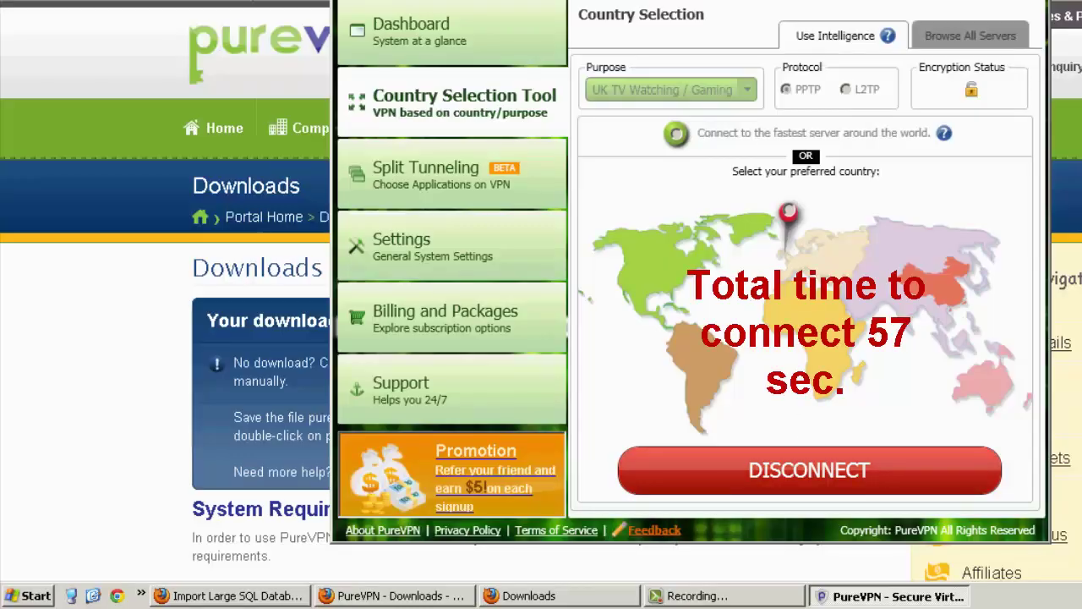
key("alt+Tab")
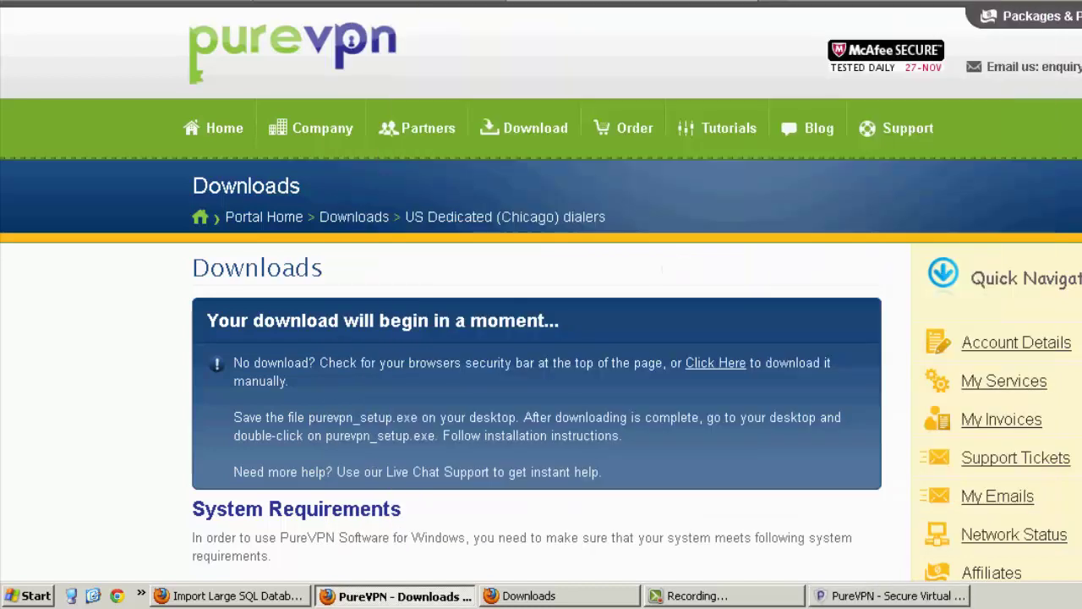
left_click(771, 6)
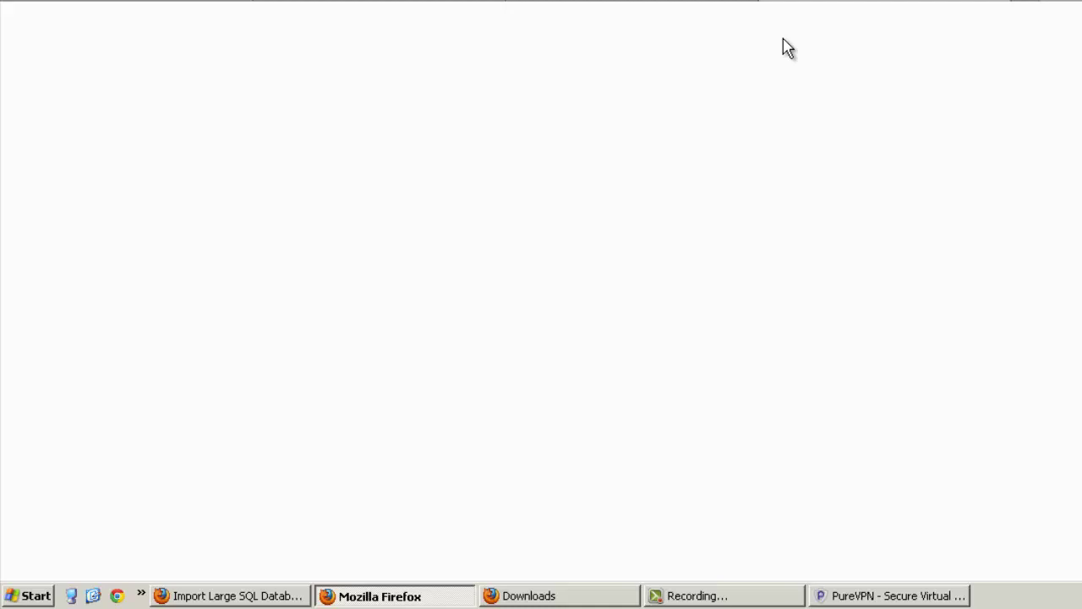
type("www.bbc.co.uk")
key("Return")
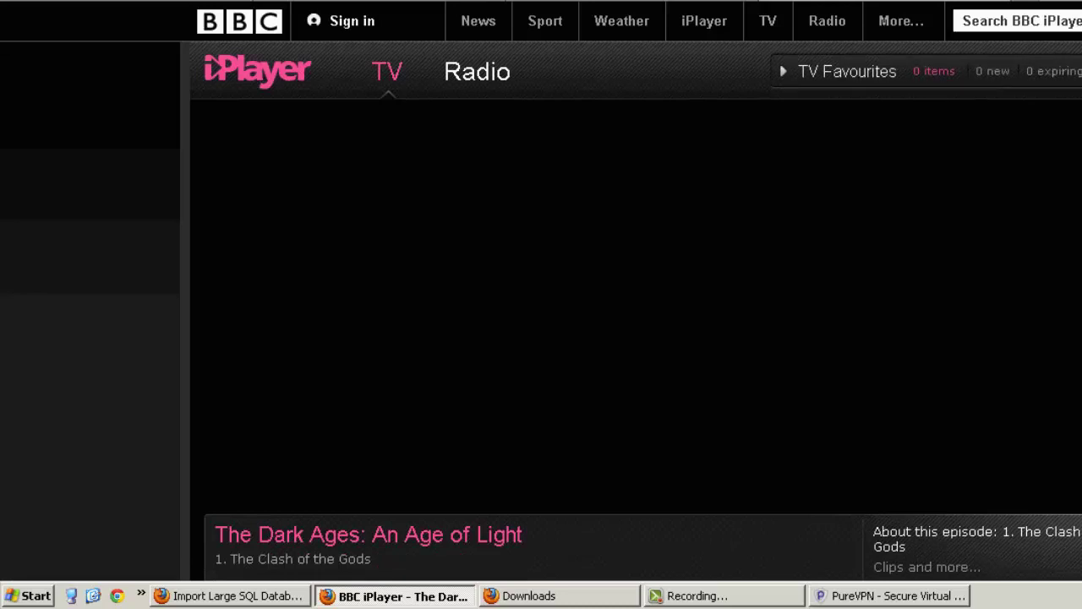
scroll(541, 305, "down", 3)
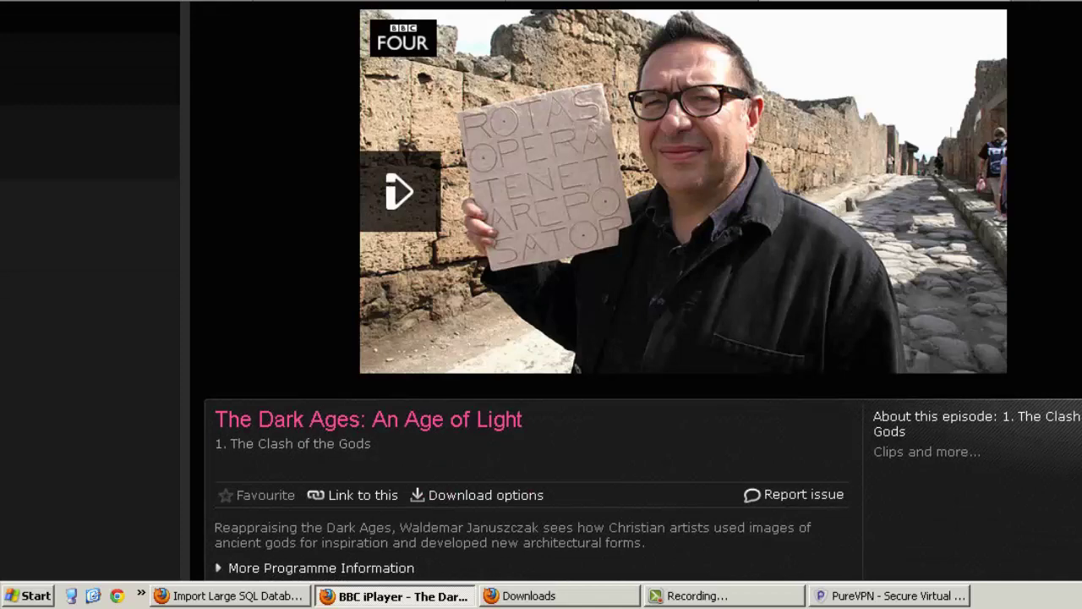
left_click(399, 189)
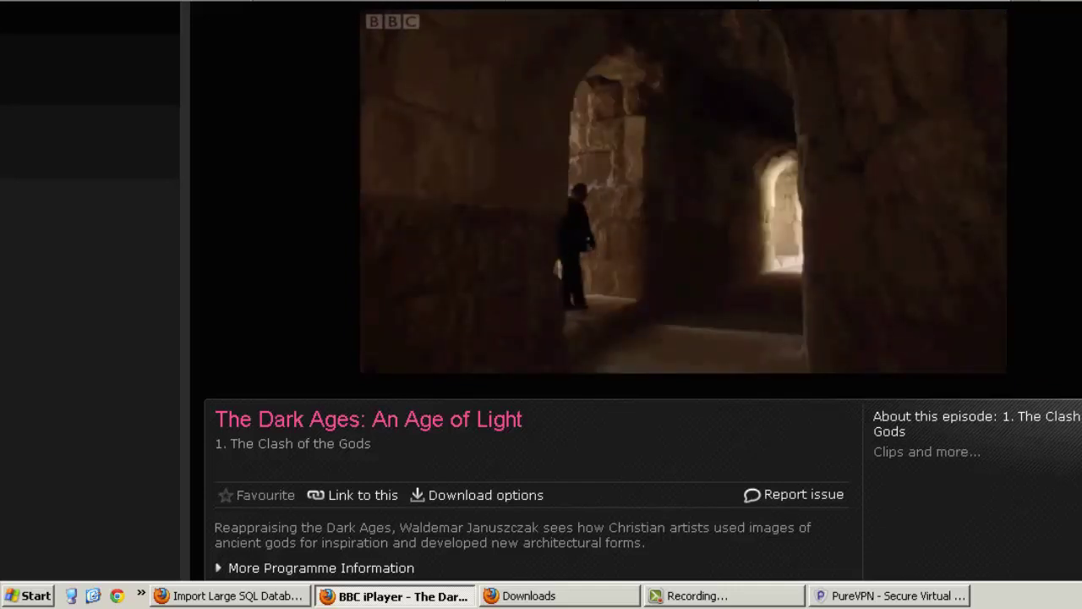
mouse_move(377, 184)
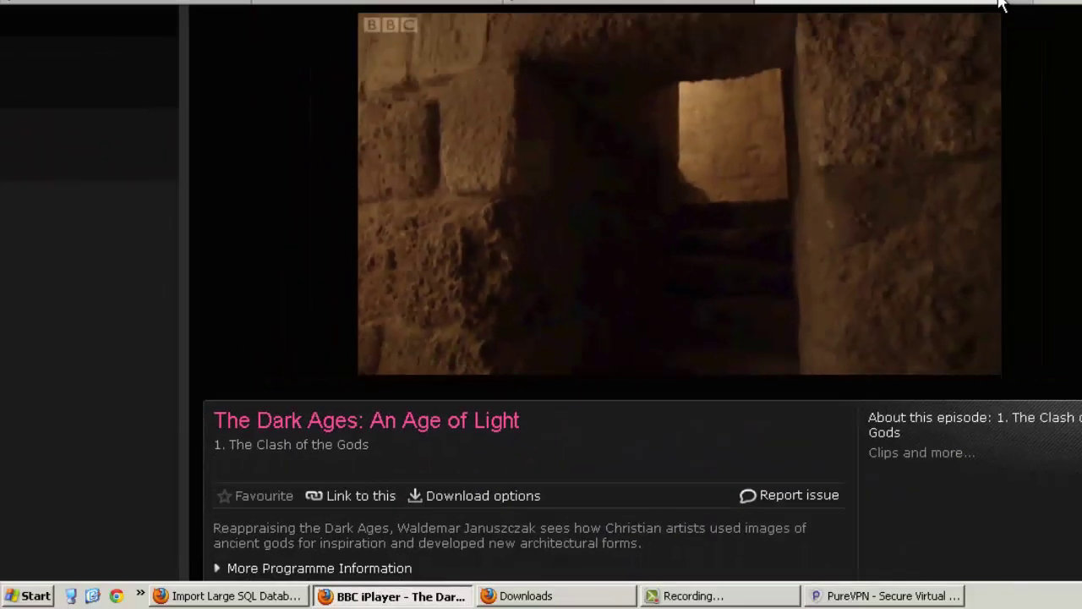
Close the BBC iPlayer tab and view PureVPN's Split Tunneling page, currently Disabled
left_click(1000, 4)
left_click(860, 596)
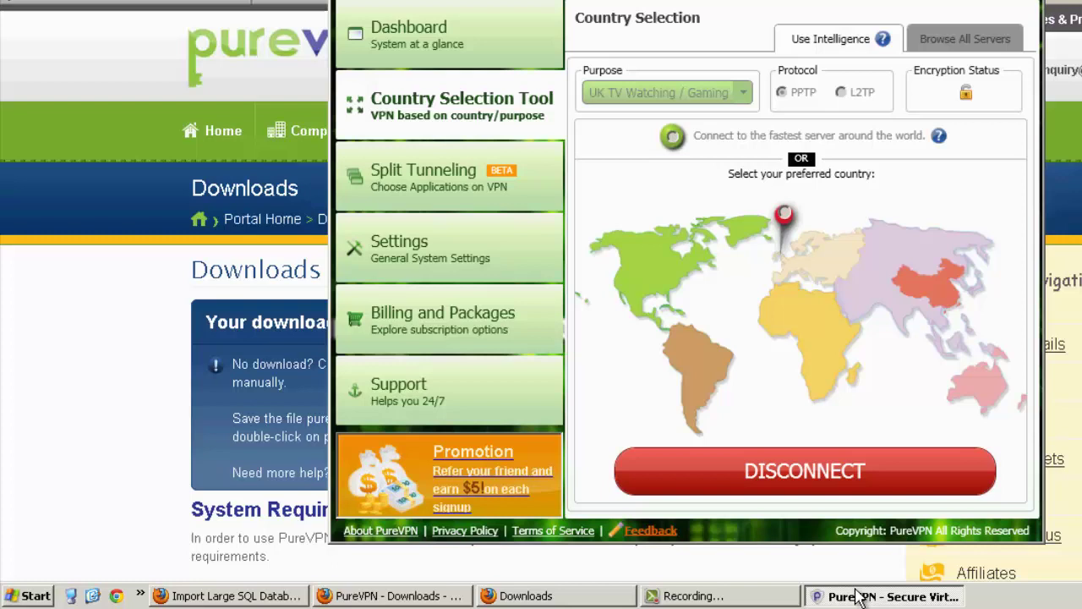
left_click(397, 188)
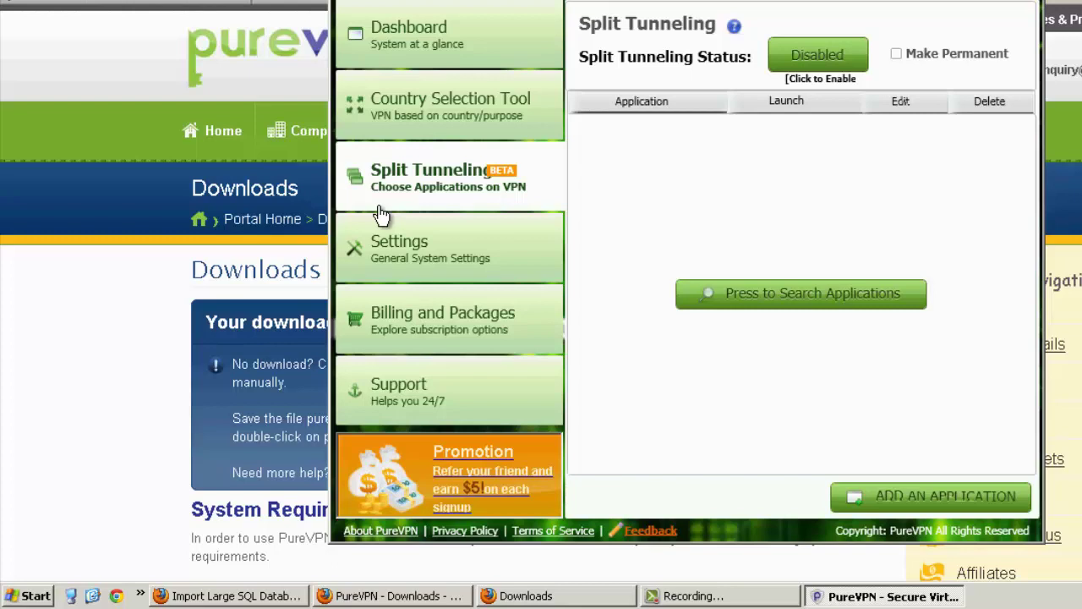
View PureVPN Settings: auto-connect and launch-on-startup off, No encryption allowed
left_click(430, 272)
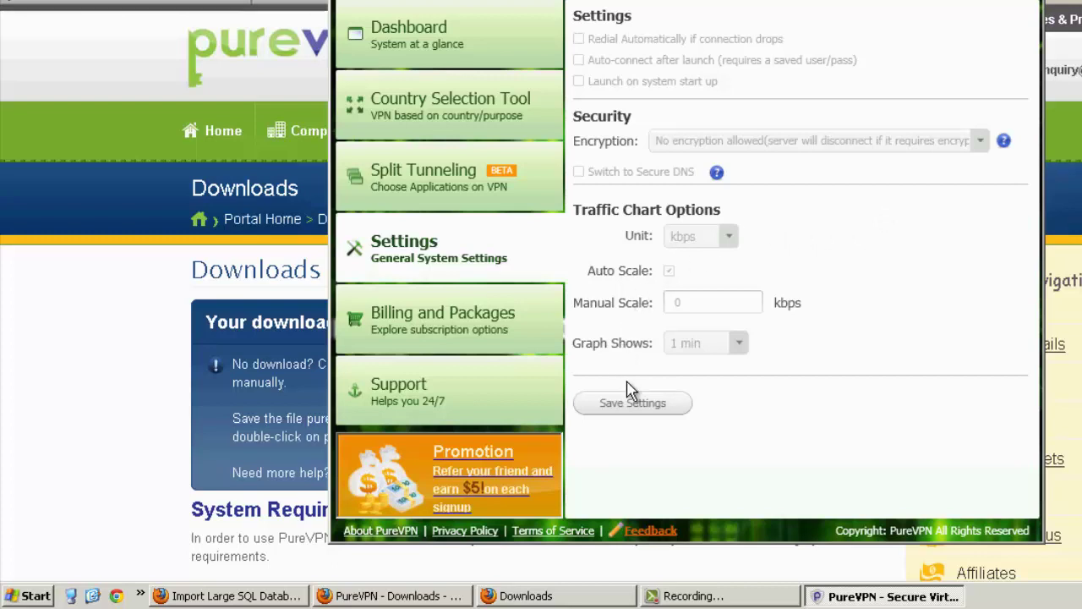
Look over Billing and Packages, then view the Support connection log showing uk2.purevpn.net
left_click(483, 328)
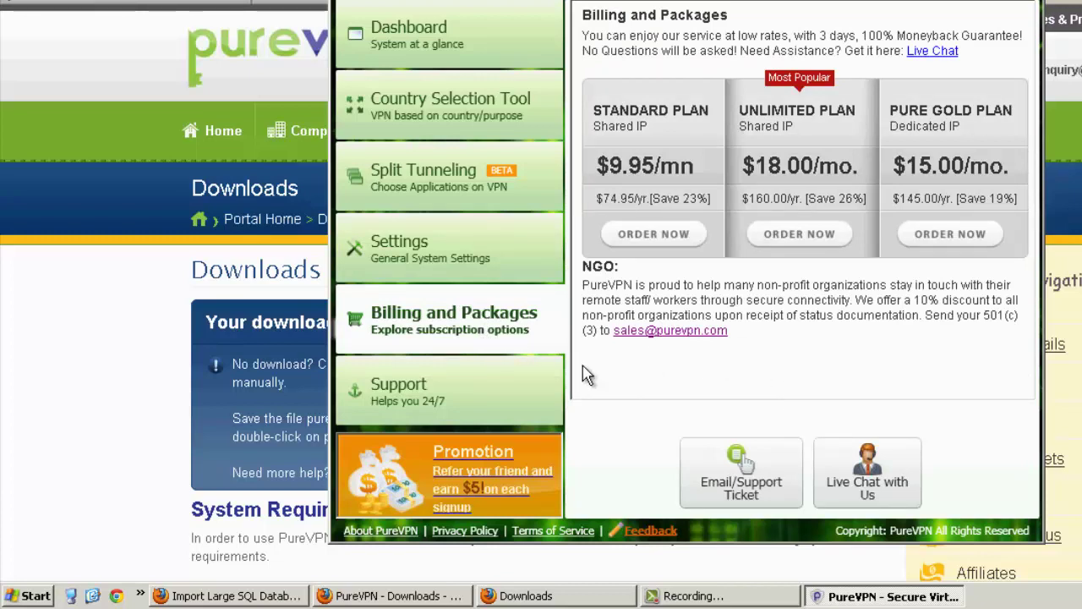
left_click(541, 381)
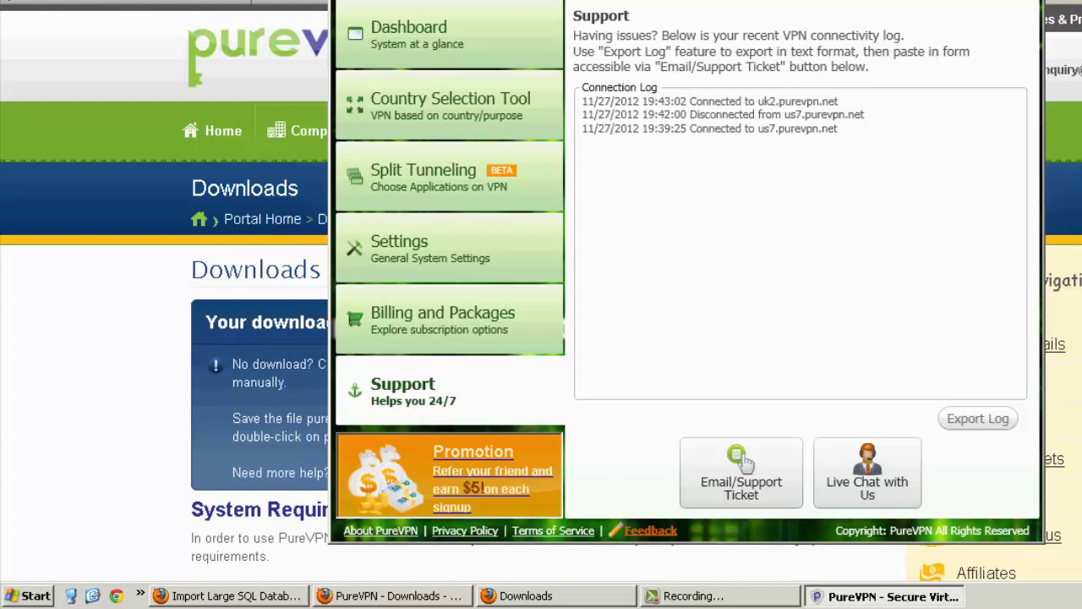
Back in Firefox, enter the Mr. VPN review address 'mrvnp.com' and correct its typo
left_click(741, 461)
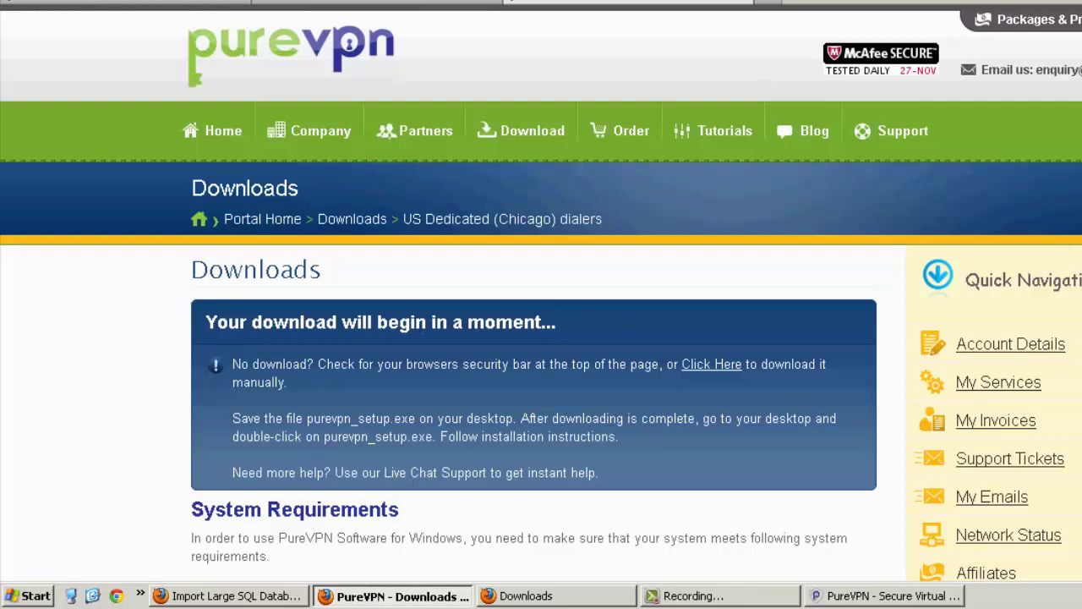
type("mrvnp.com")
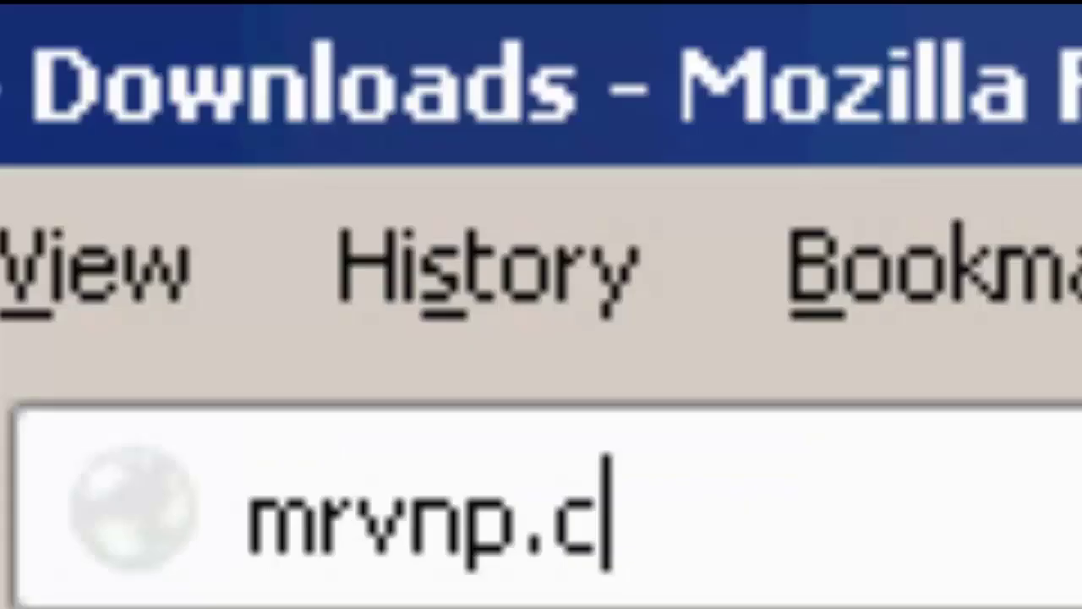
key("BackSpace")
key("BackSpace")
key("BackSpace")
key("BackSpace")
key("BackSpace")
key("BackSpace")
key("BackSpace")
key("BackSpace")
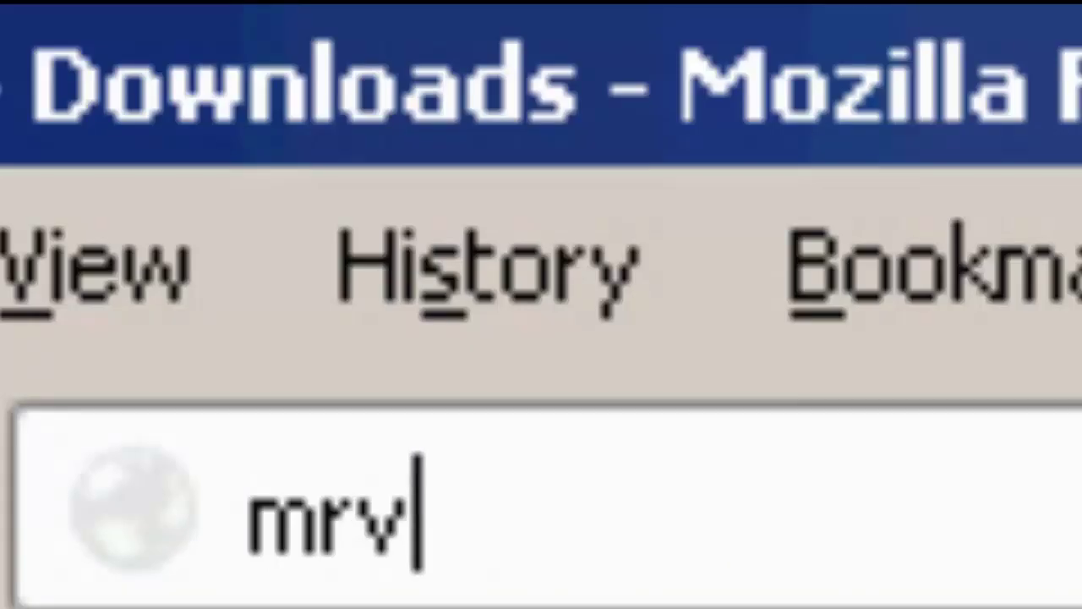